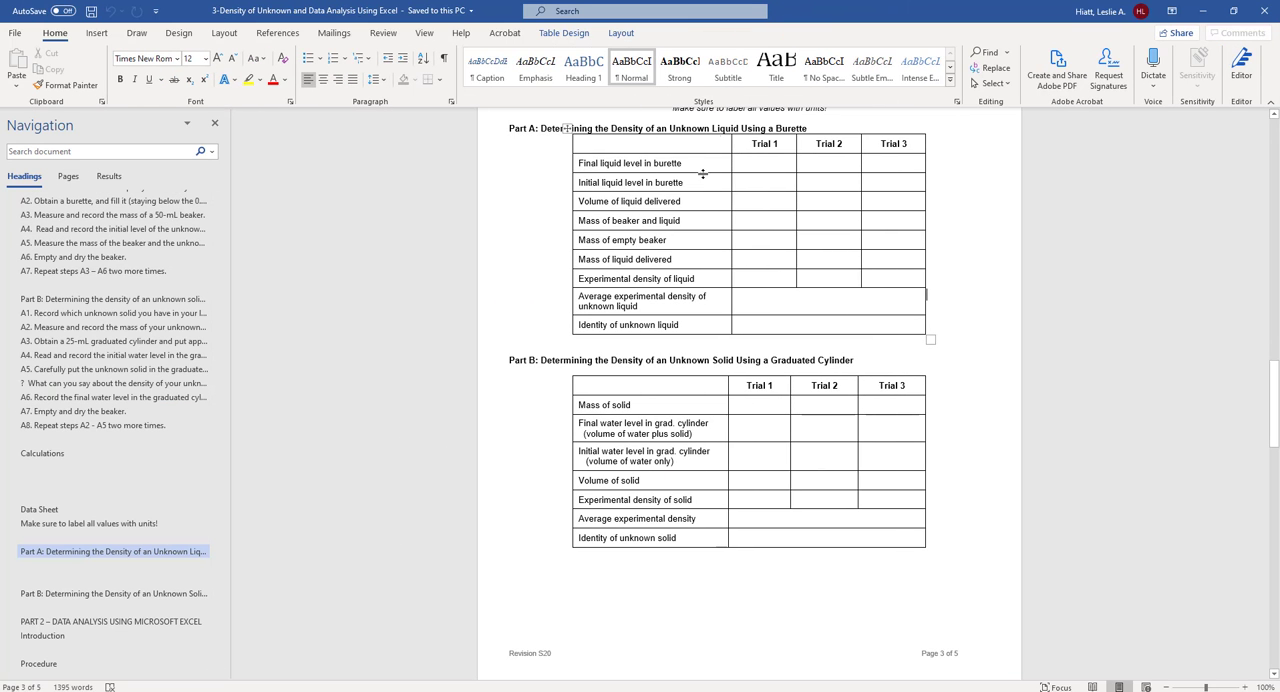
{"action": "left_click_drag", "start_coordinate": [582, 143], "coordinate": [910, 330]}
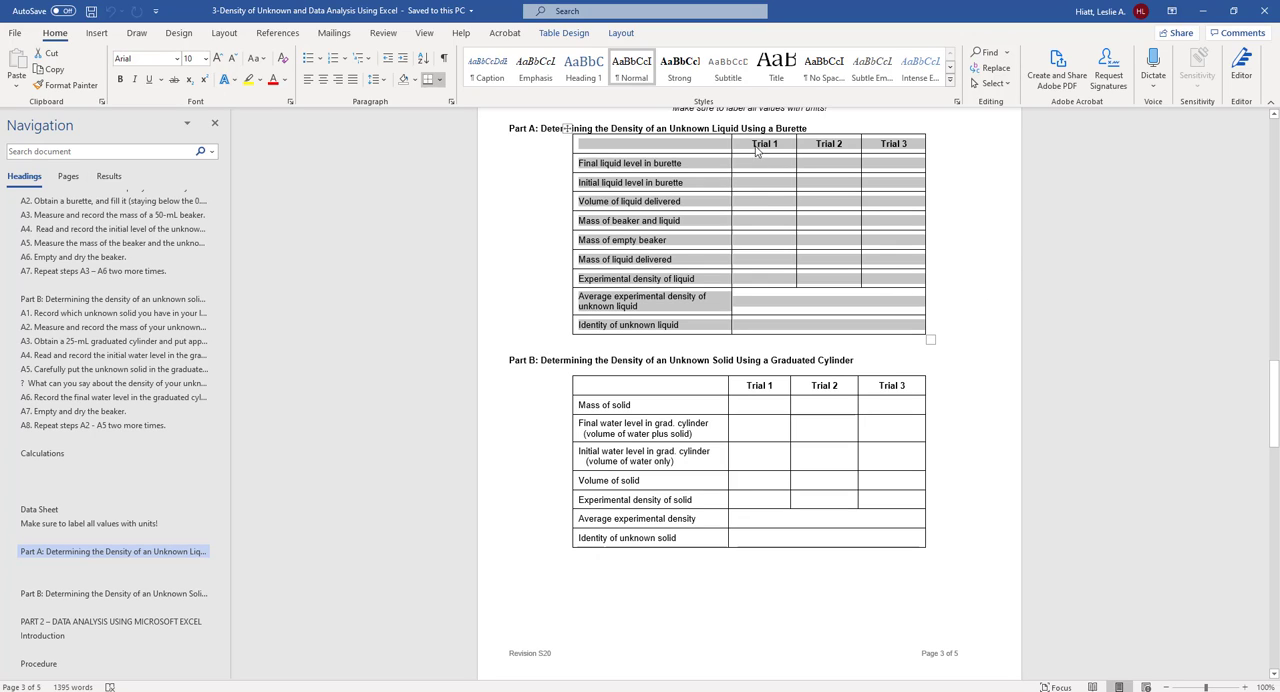
{"action": "left_click", "coordinate": [735, 190]}
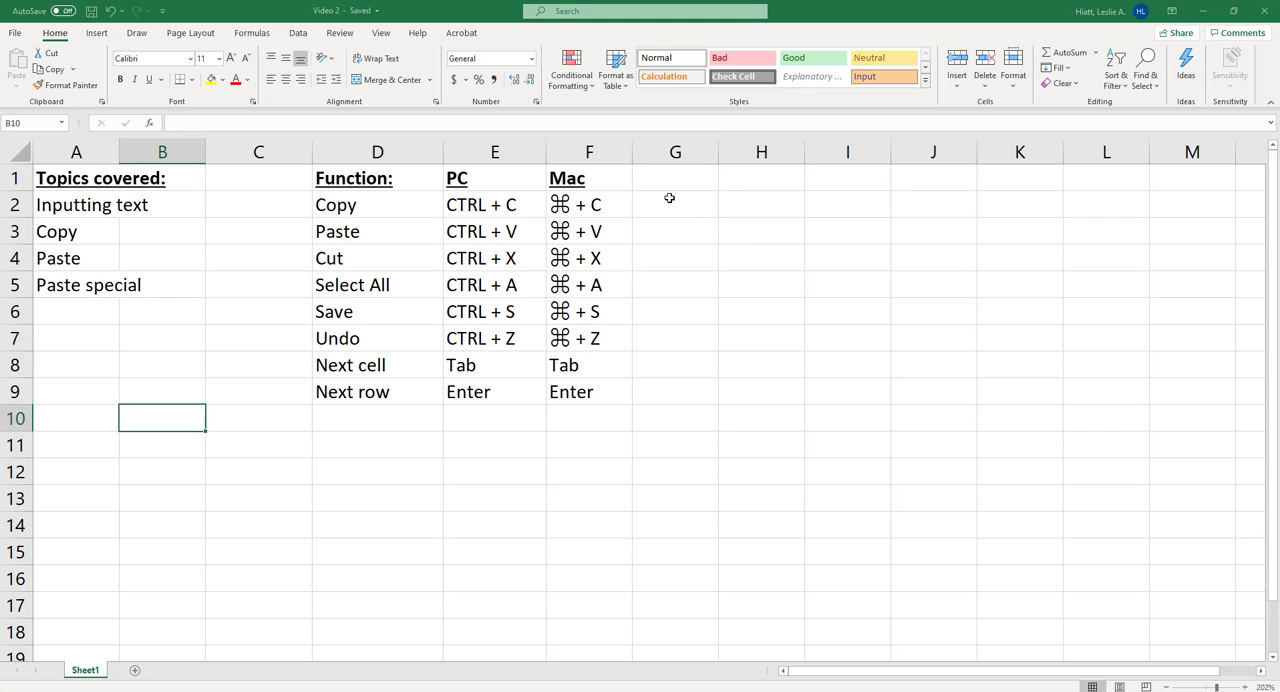
- In the Excel worksheet, enter the headings Trial 1 in cell I2 and Trial 2 in cell J2
{"action": "left_click", "coordinate": [668, 202]}
{"action": "left_click", "coordinate": [766, 202]}
{"action": "left_click", "coordinate": [855, 204]}
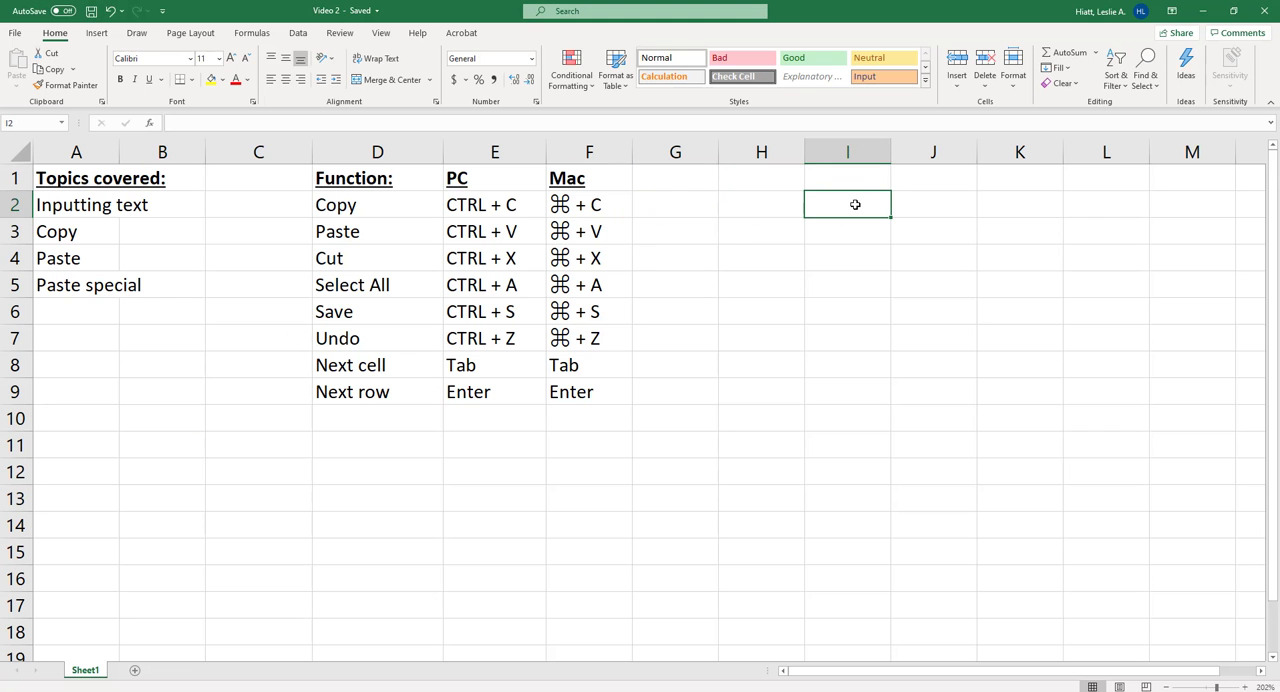
{"action": "type", "text": "Trial"}
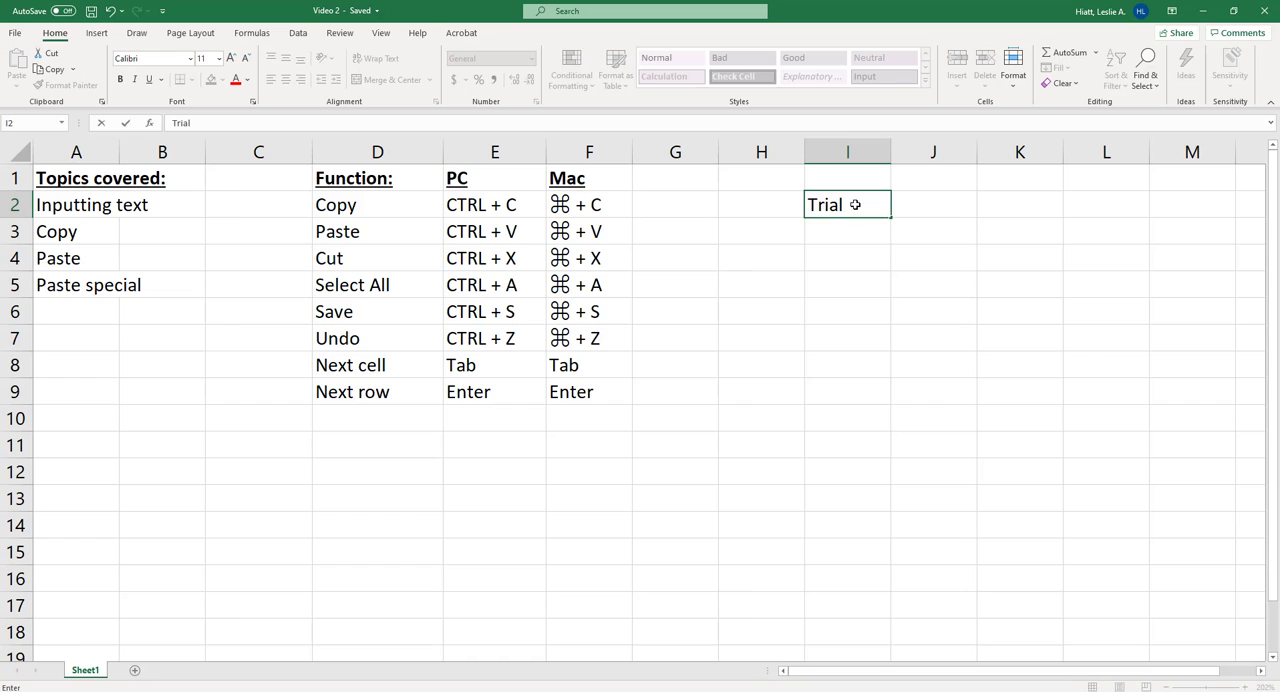
{"action": "key", "text": "Tab"}
{"action": "type", "text": "Trial"}
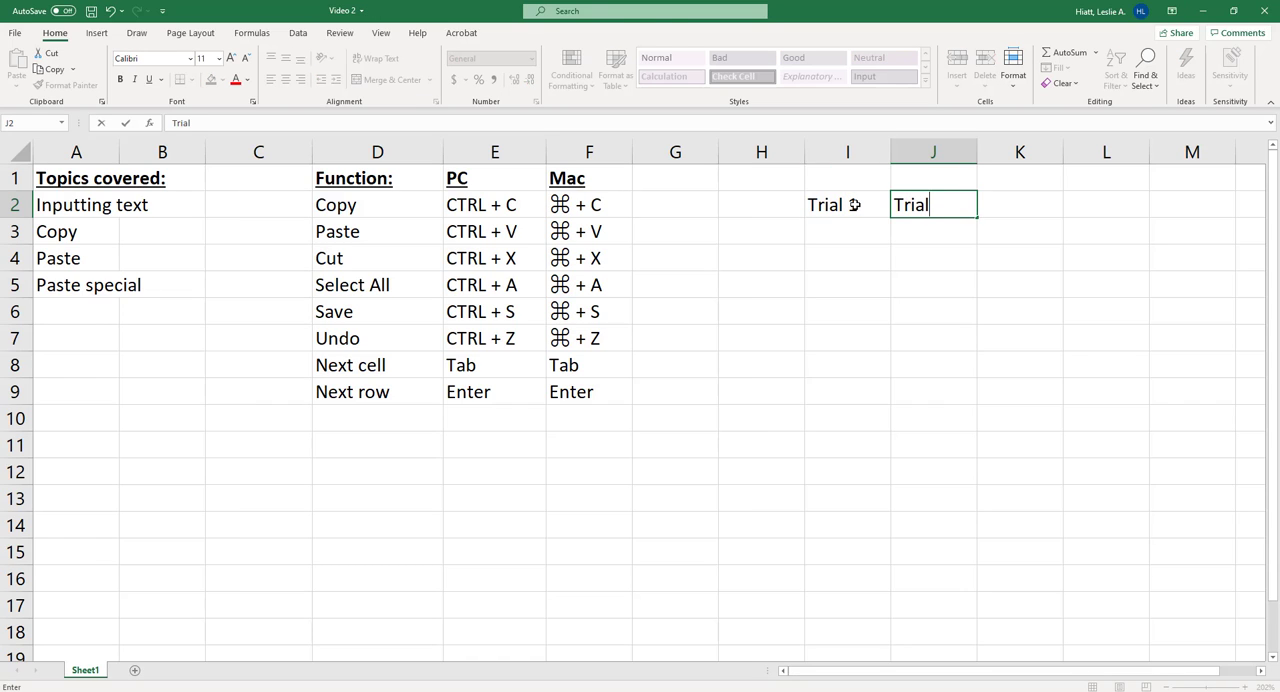
{"action": "type", "text": " 2"}
{"action": "key", "text": "Tab"}
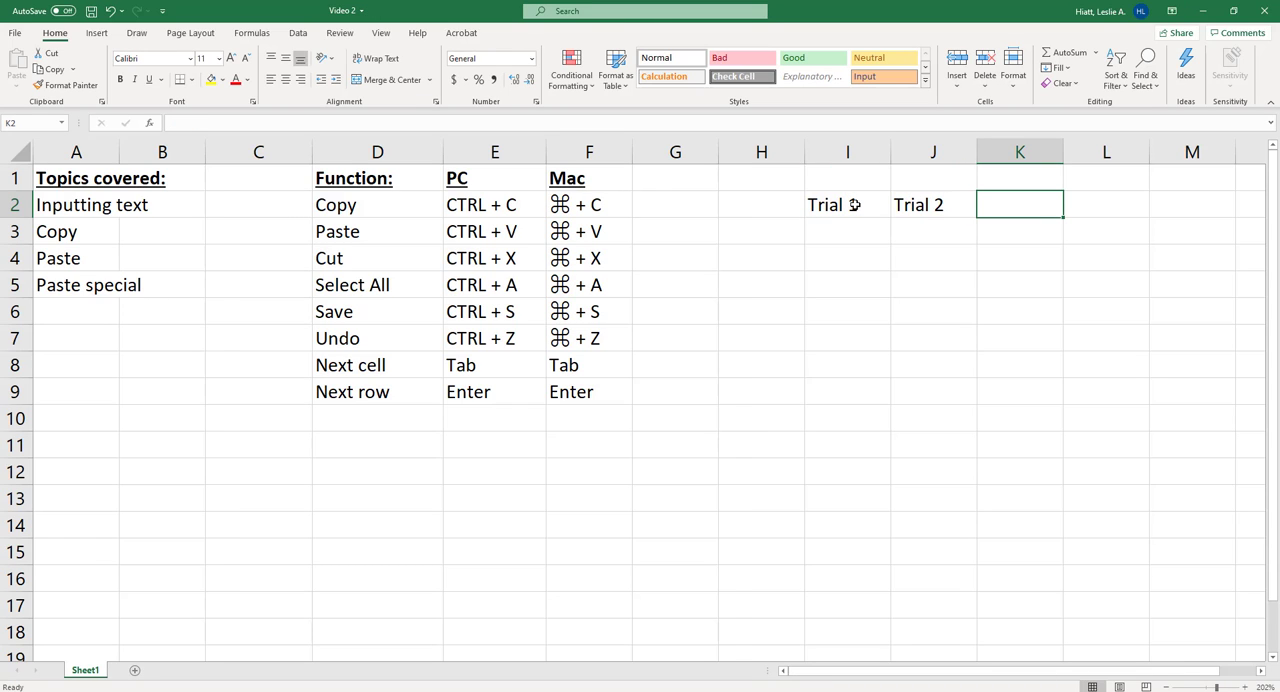
- Delete the two trial headings from cells I2 and J2
{"action": "left_click_drag", "start_coordinate": [855, 204], "coordinate": [934, 201]}
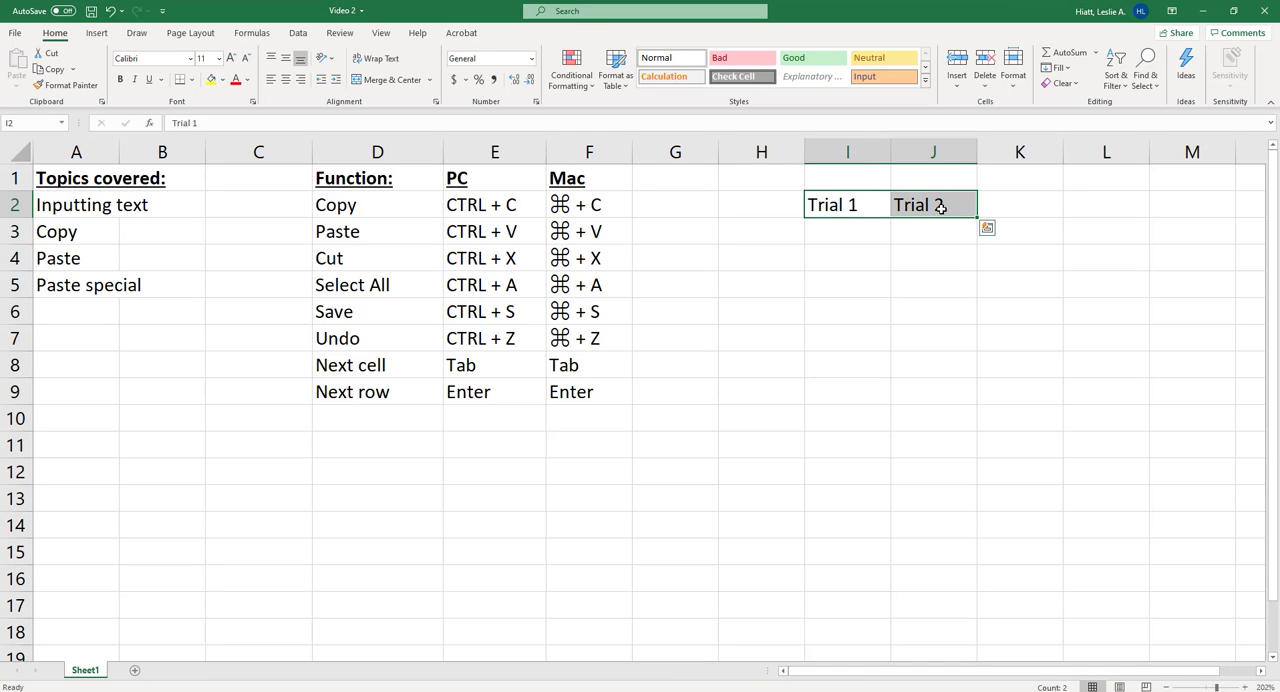
{"action": "key", "text": "Delete"}
{"action": "left_click", "coordinate": [928, 249]}
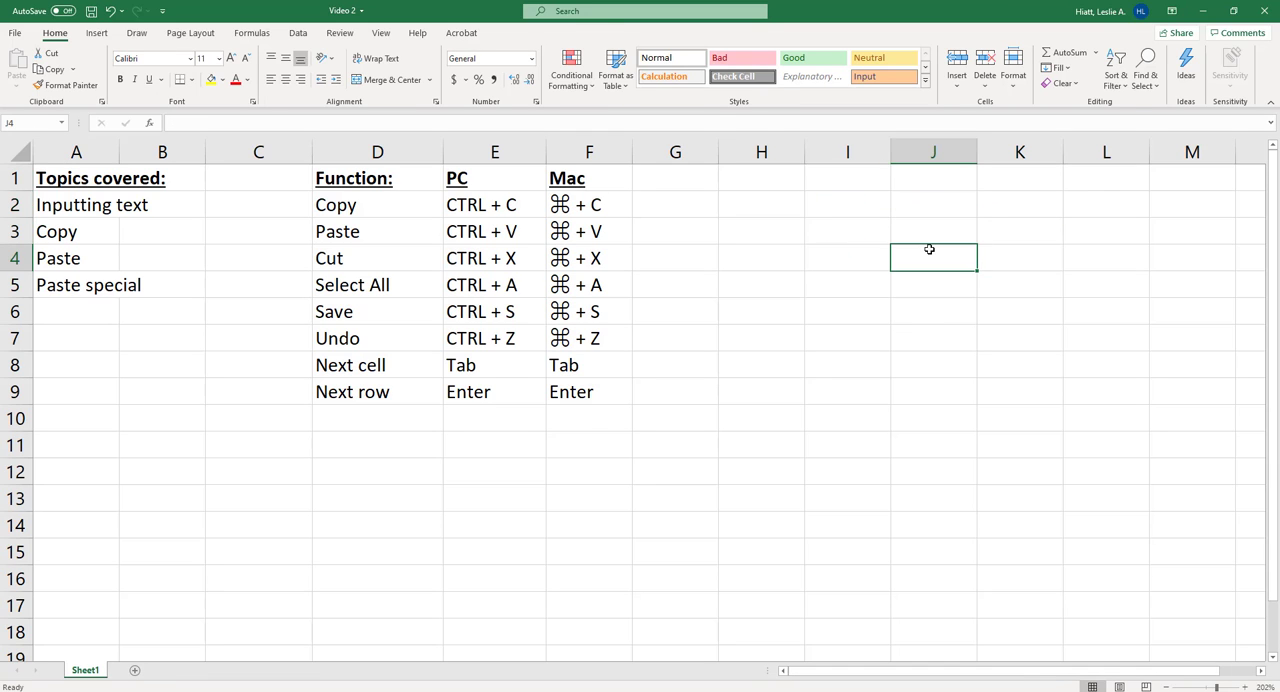
- Copy the entire Part A burette data table from the Word document and select cell H2 in the Excel worksheet as its destination
{"action": "key", "text": "alt+Tab"}
{"action": "left_click_drag", "start_coordinate": [610, 148], "coordinate": [902, 322]}
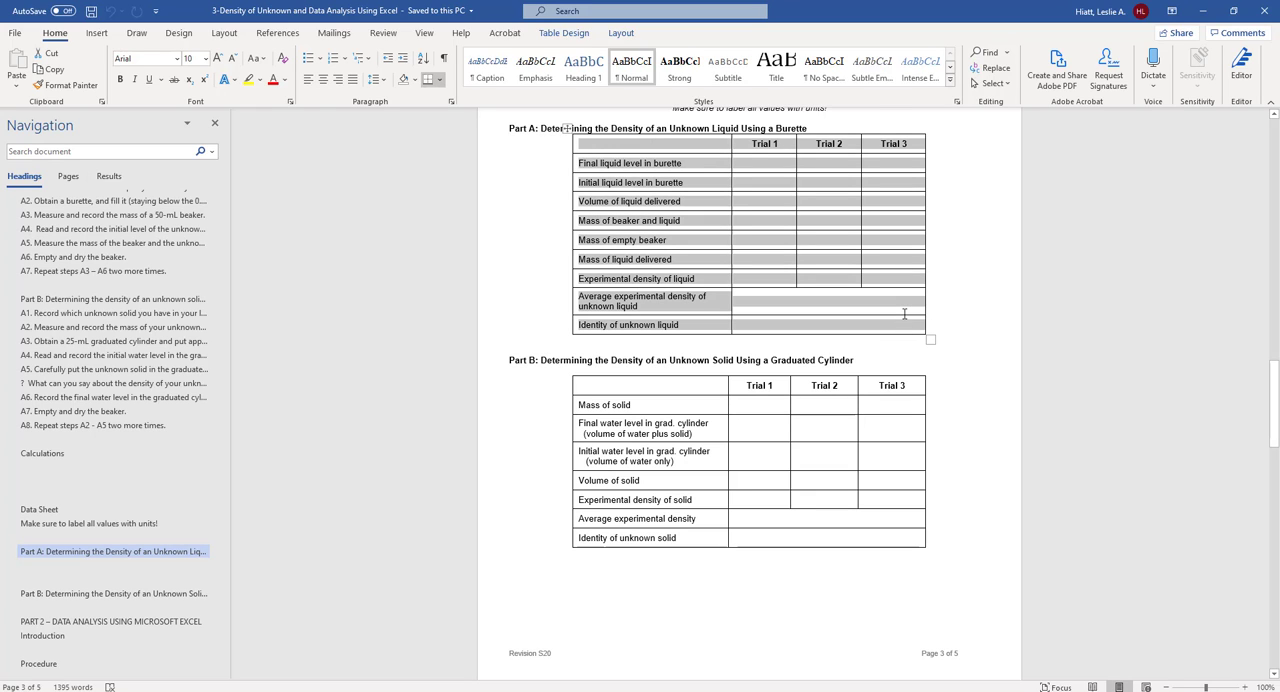
{"action": "key", "text": "ctrl+c"}
{"action": "key", "text": "alt+Tab"}
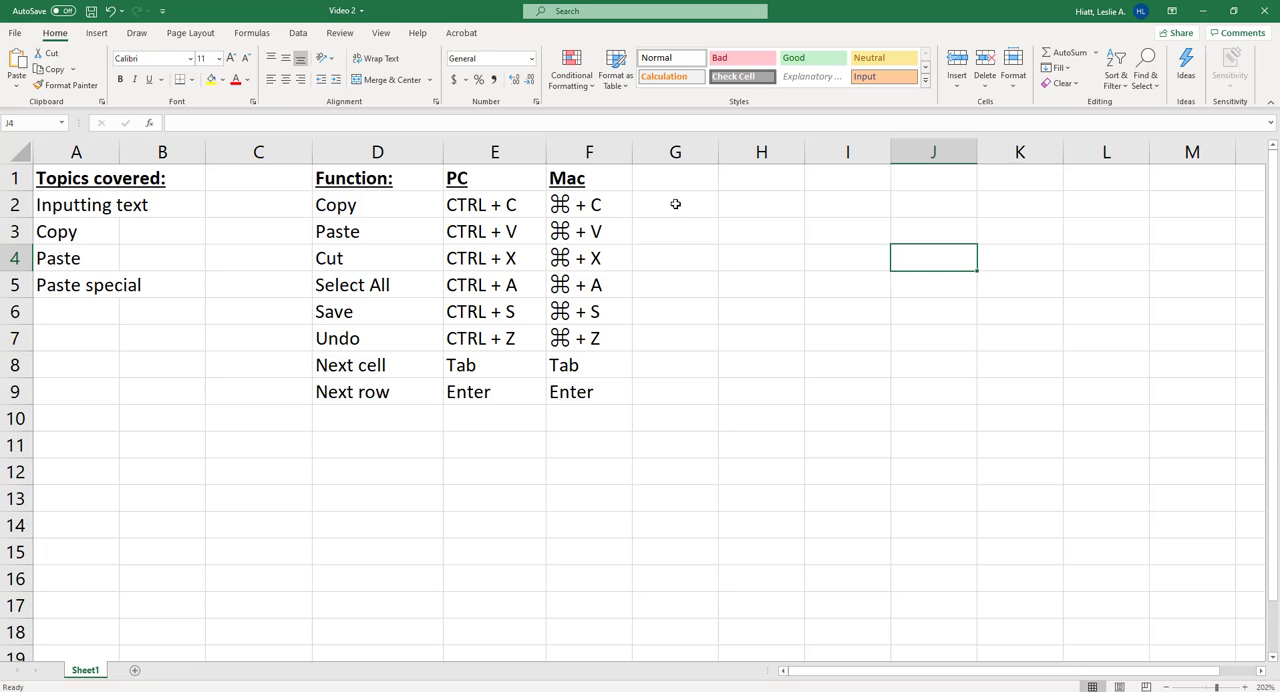
{"action": "left_click", "coordinate": [737, 204]}
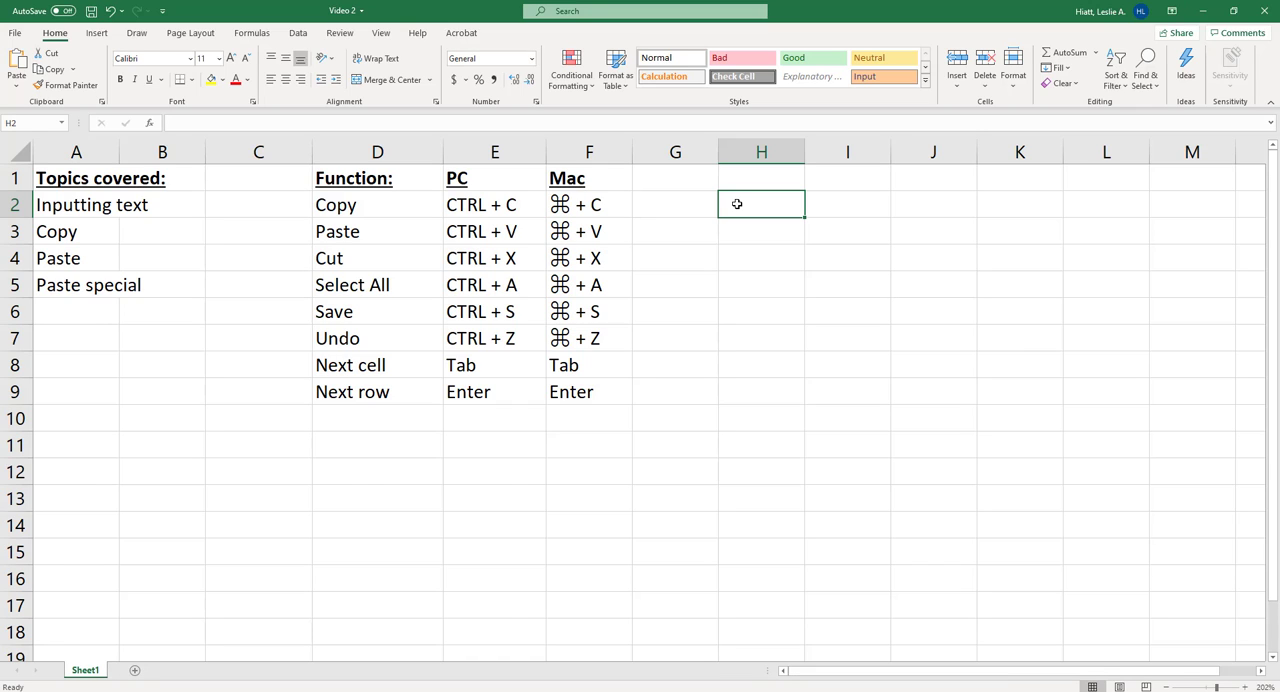
- Paste the copied table at H2 with its Word formatting, look through its rows, and undo the paste
{"action": "key", "text": "ctrl+v"}
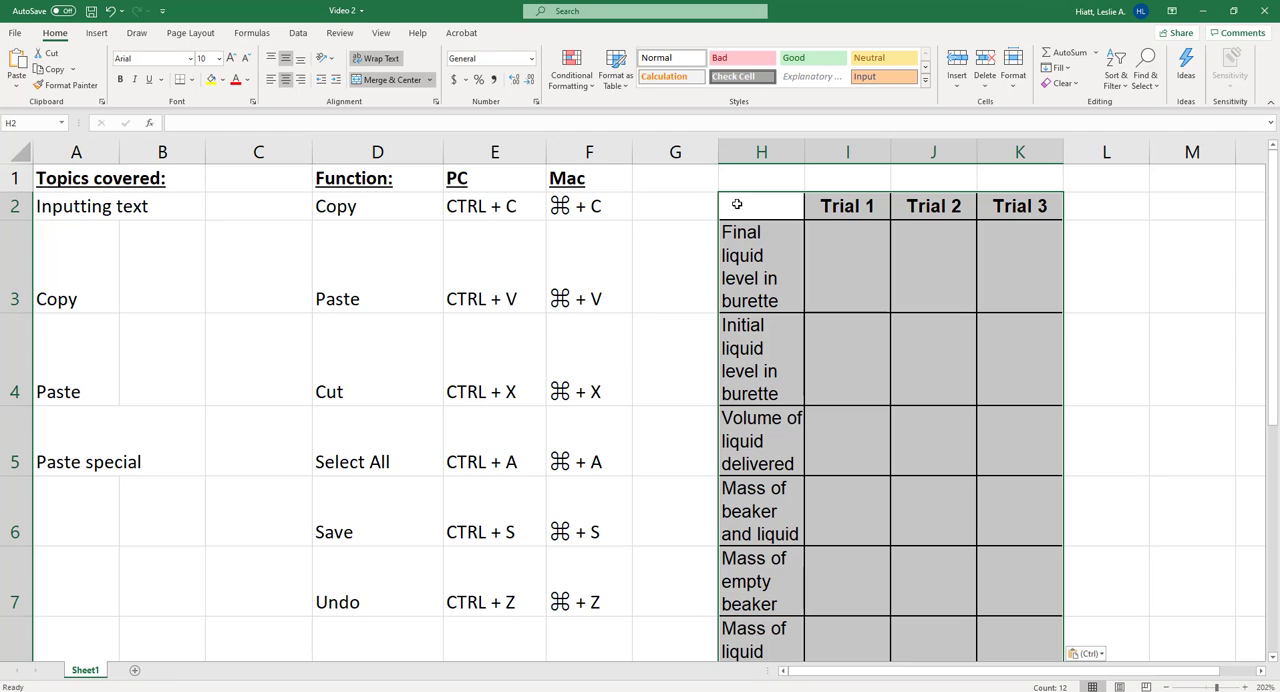
{"action": "scroll", "coordinate": [833, 323], "scroll_direction": "down", "scroll_amount": 1}
{"action": "scroll", "coordinate": [833, 323], "scroll_direction": "down", "scroll_amount": 5}
{"action": "scroll", "coordinate": [811, 323], "scroll_direction": "up", "scroll_amount": 6}
{"action": "key", "text": "ctrl+z"}
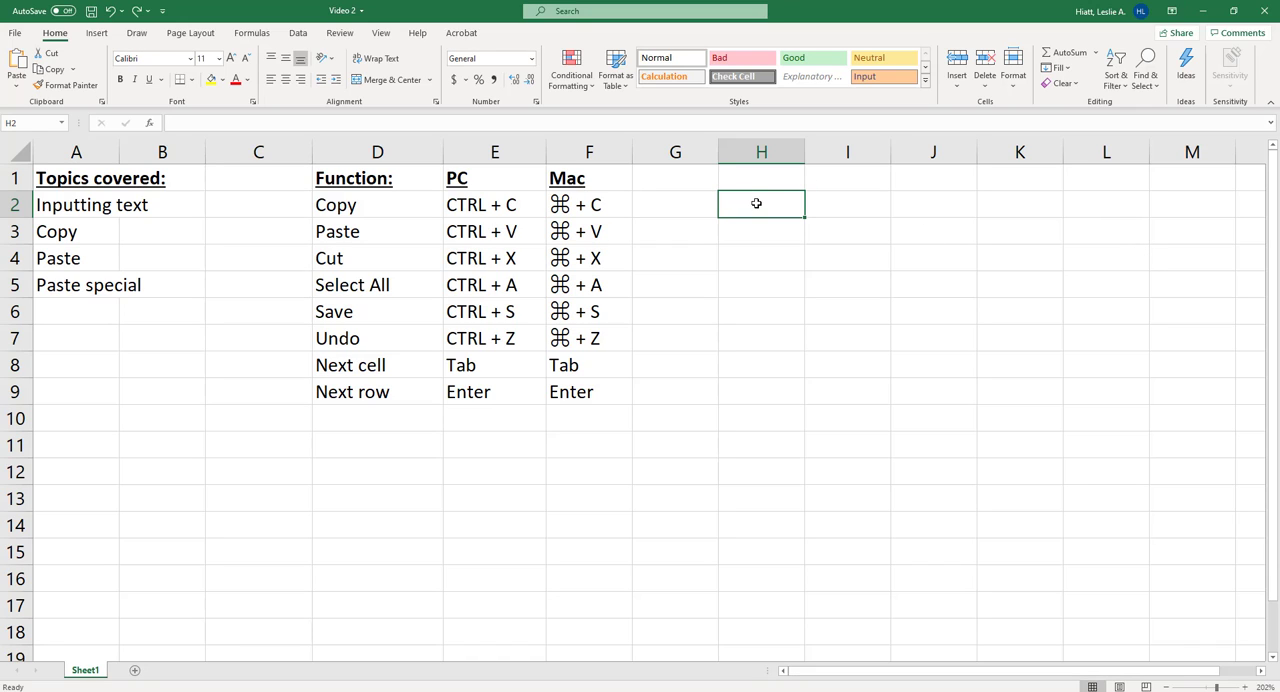
- Paste the formatted table at H2 again and widen column H, and undo both changes
{"action": "key", "text": "ctrl+v"}
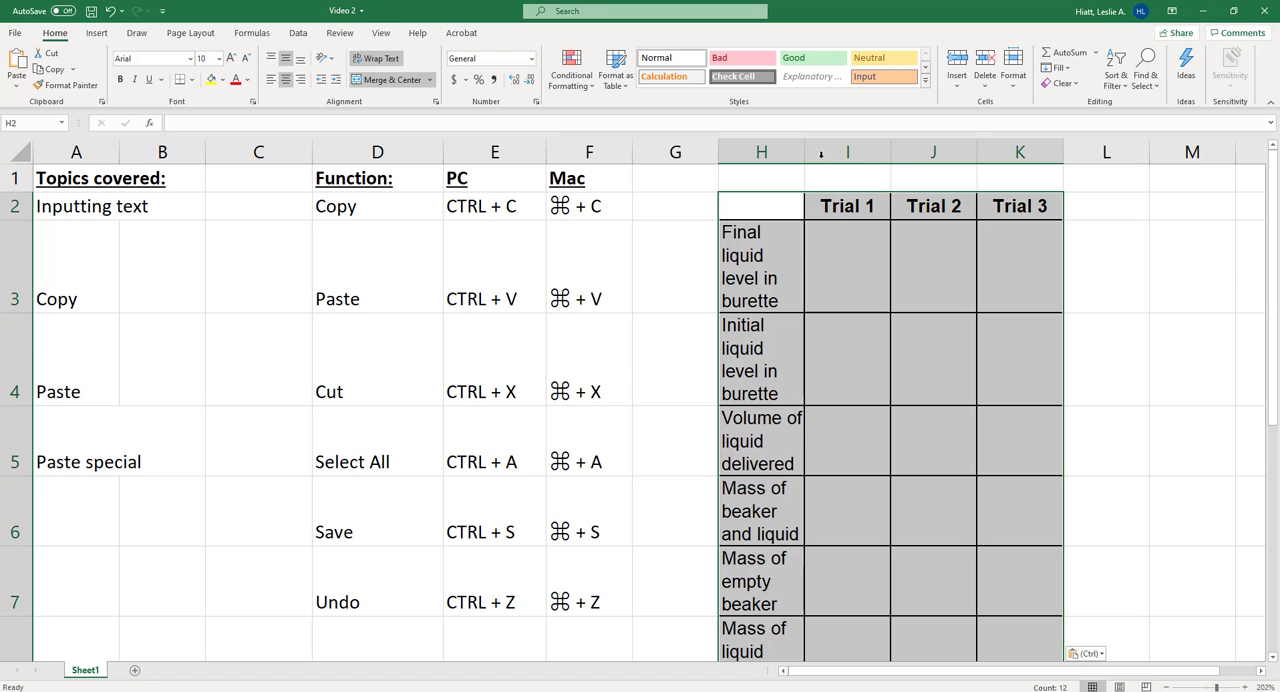
{"action": "left_click_drag", "start_coordinate": [805, 146], "coordinate": [915, 146]}
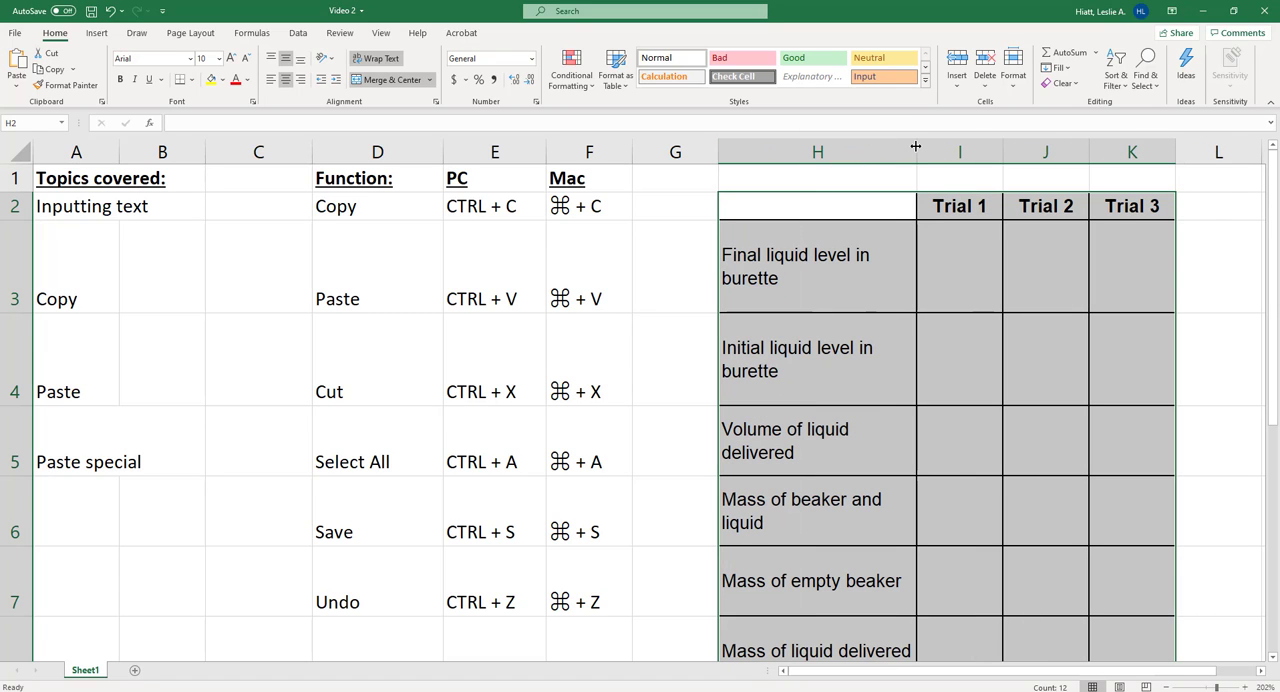
{"action": "key", "text": "ctrl+z"}
{"action": "key", "text": "ctrl+z"}
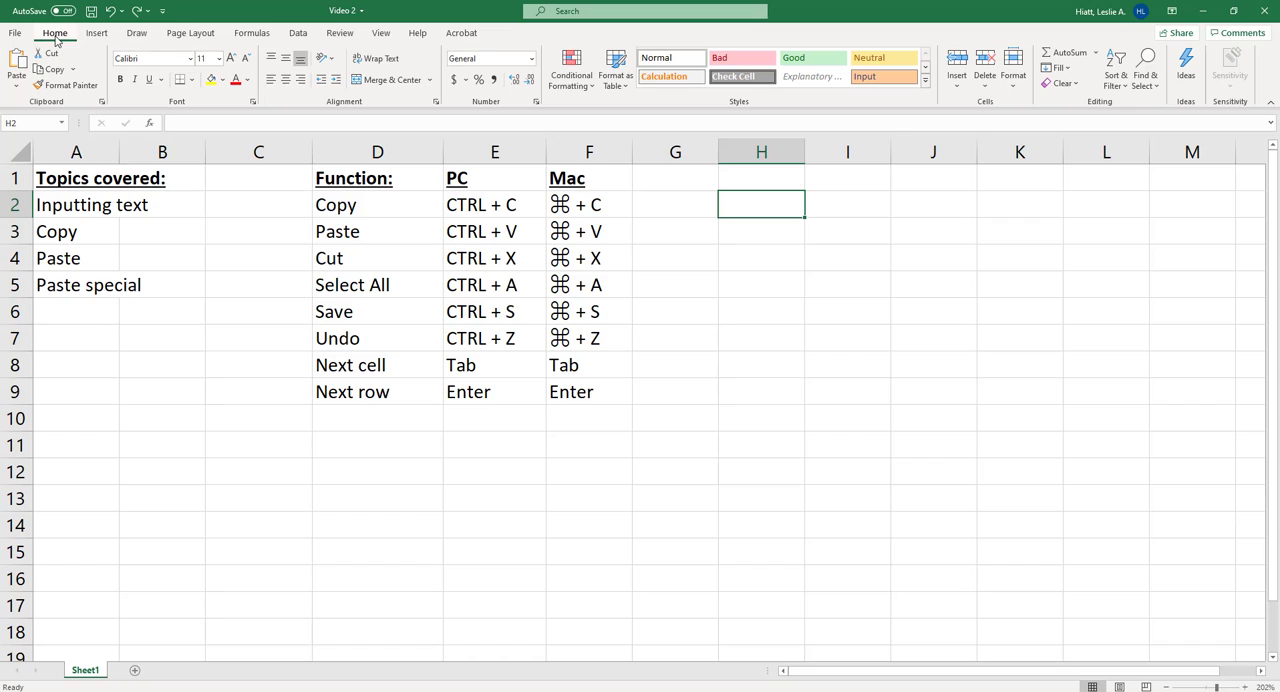
- Use Paste Special to insert the copied table at H2 as a Picture (Enhanced Metafile)
{"action": "left_click", "coordinate": [15, 90]}
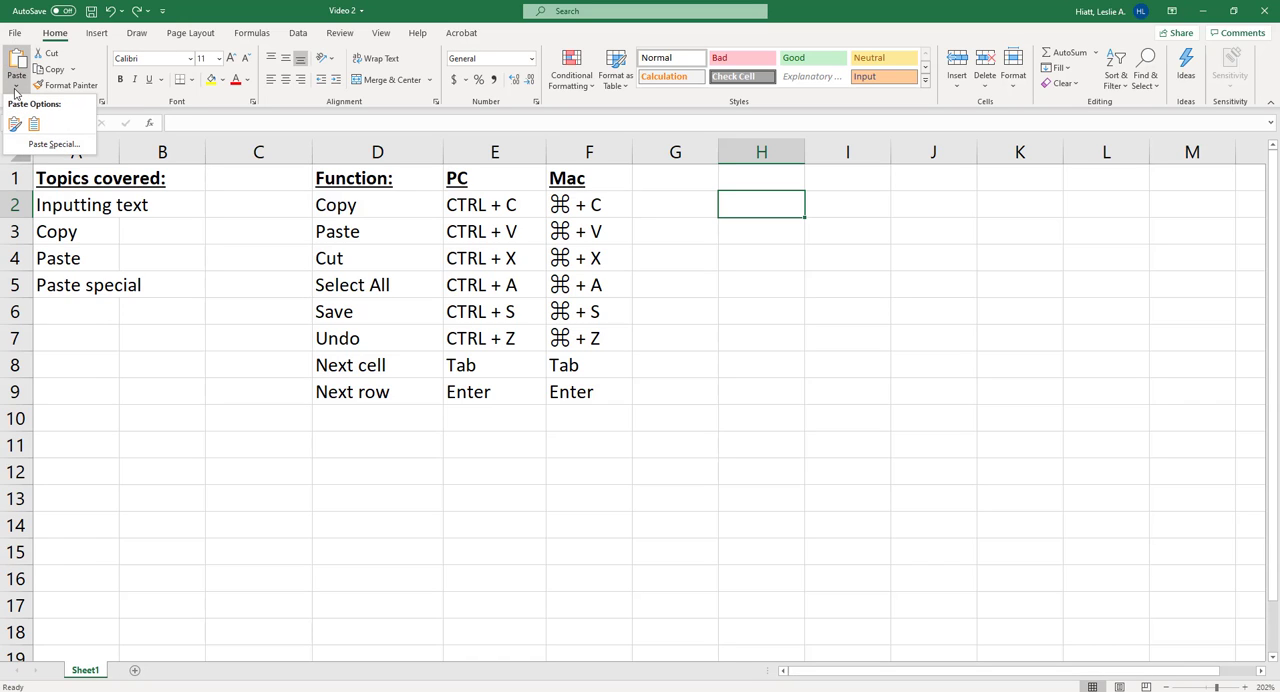
{"action": "left_click", "coordinate": [42, 145]}
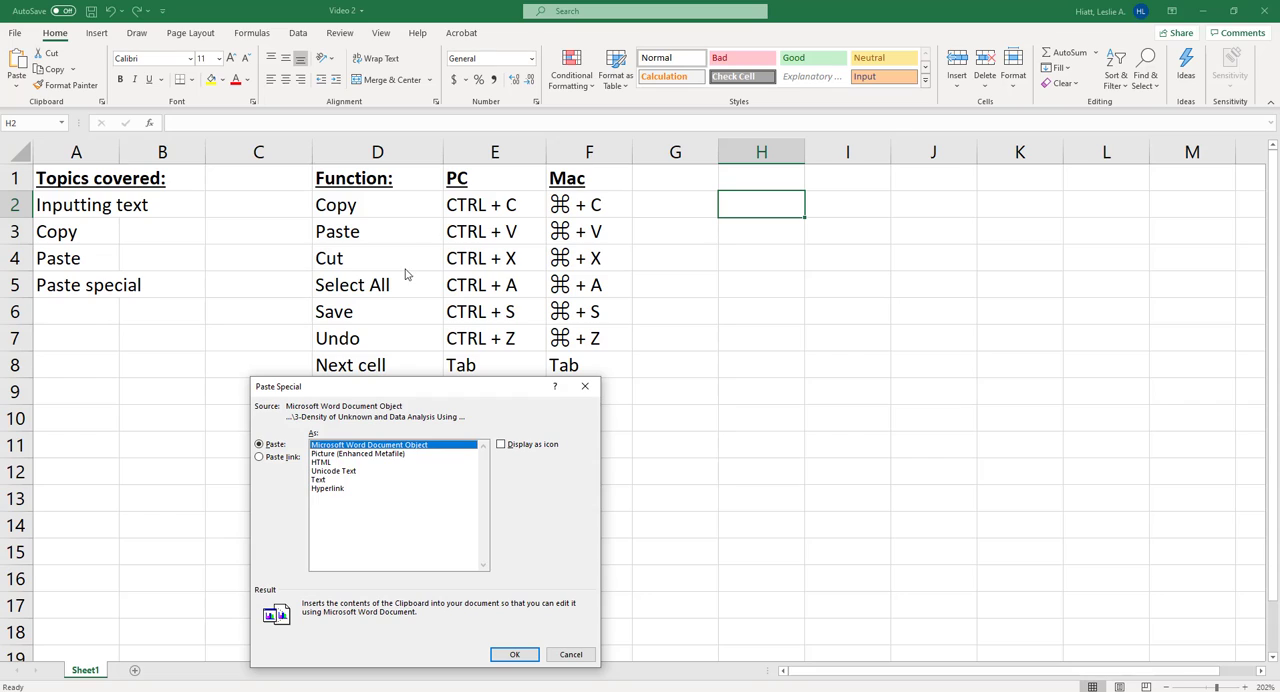
{"action": "left_click", "coordinate": [340, 454]}
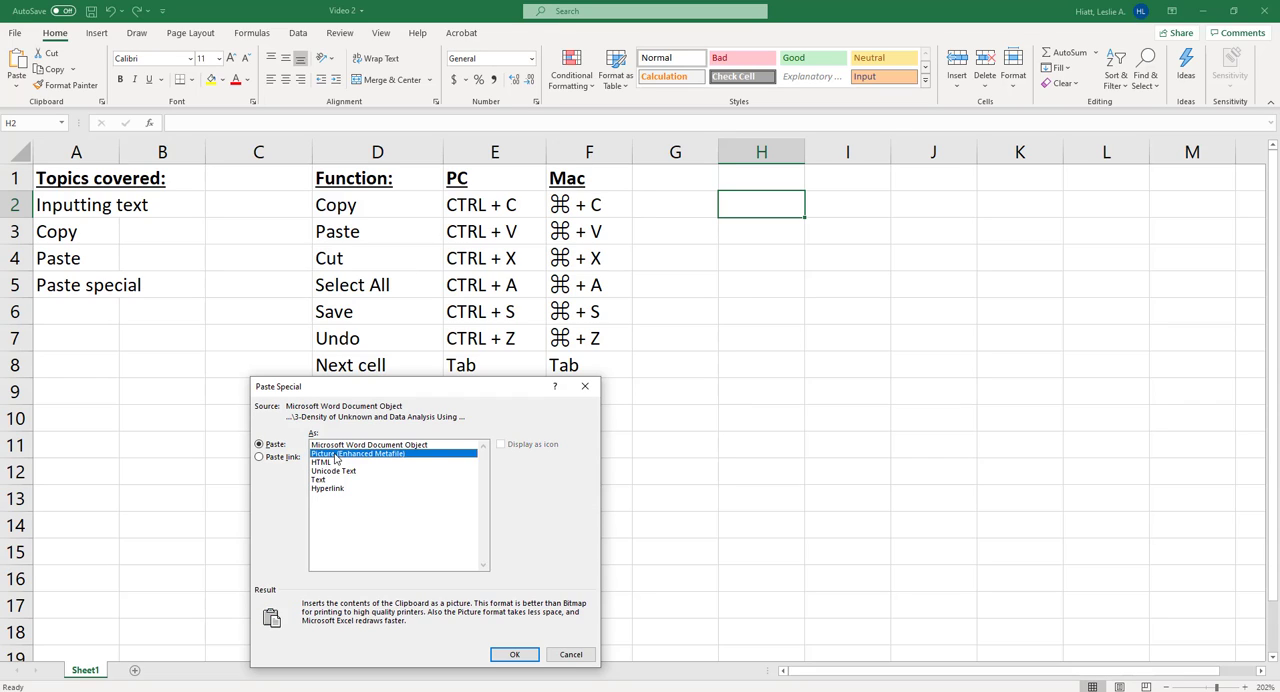
{"action": "left_click", "coordinate": [514, 653]}
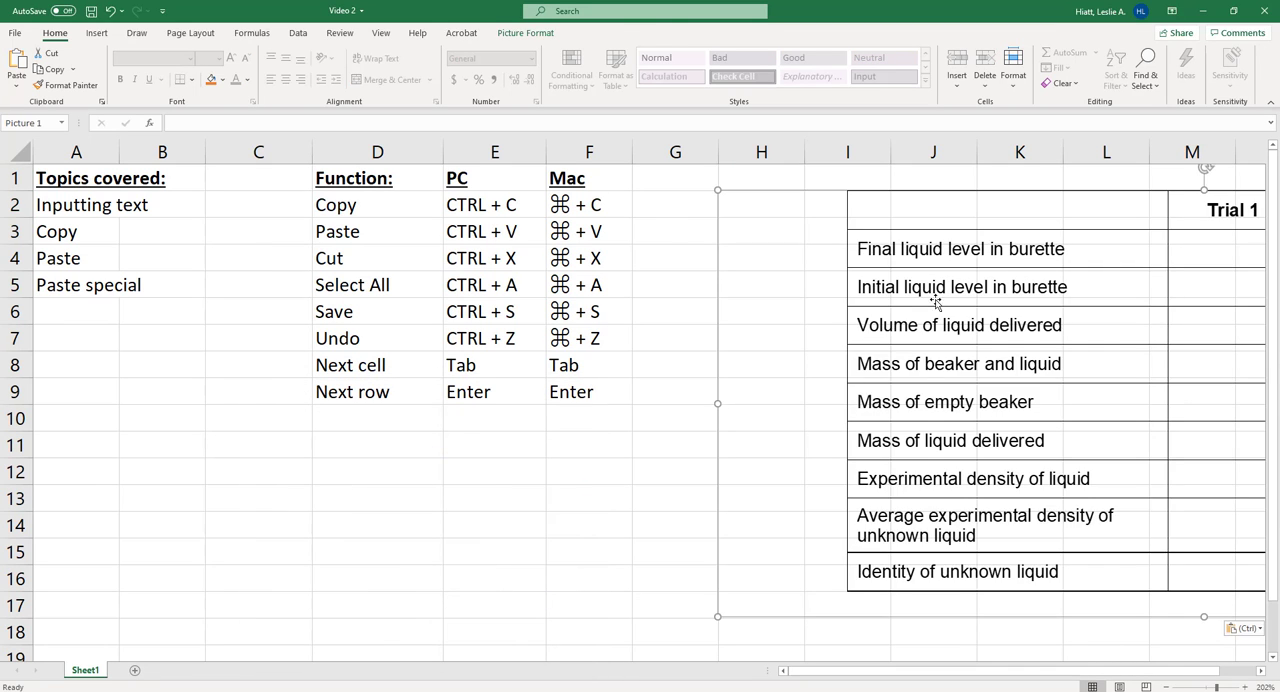
- Try moving the pasted table picture around the sheet, and undo the moves and the picture paste
{"action": "left_click_drag", "start_coordinate": [764, 352], "coordinate": [790, 306]}
{"action": "double_click", "coordinate": [820, 308]}
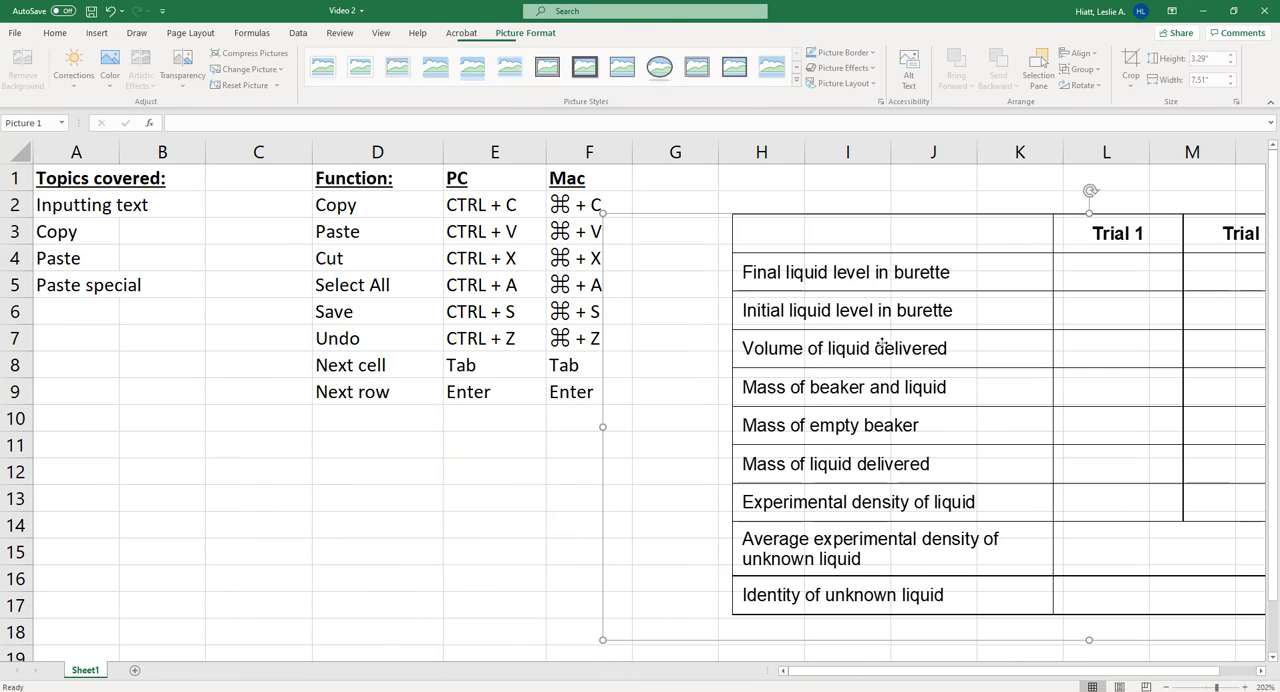
{"action": "left_click_drag", "start_coordinate": [880, 346], "coordinate": [820, 360]}
{"action": "key", "text": "ctrl+z"}
{"action": "key", "text": "ctrl+z"}
{"action": "key", "text": "ctrl+z"}
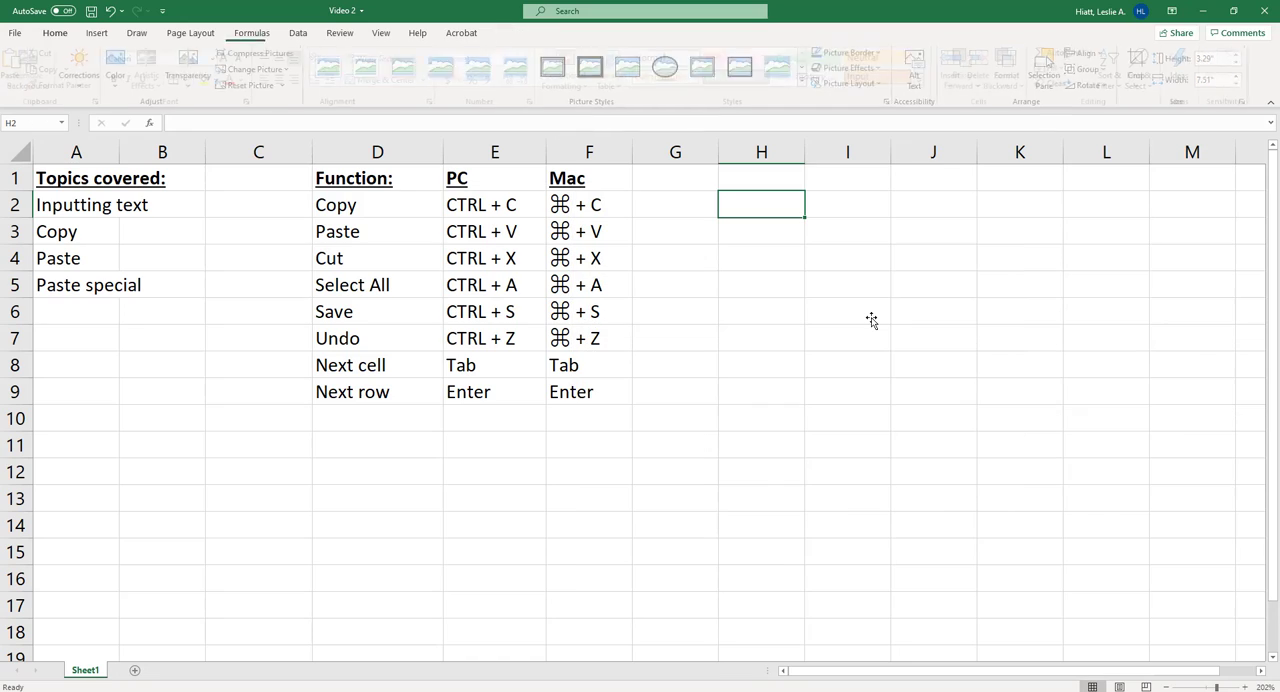
- Use Paste Special to paste the copied table at H2 as unformatted Text
{"action": "left_click", "coordinate": [17, 86]}
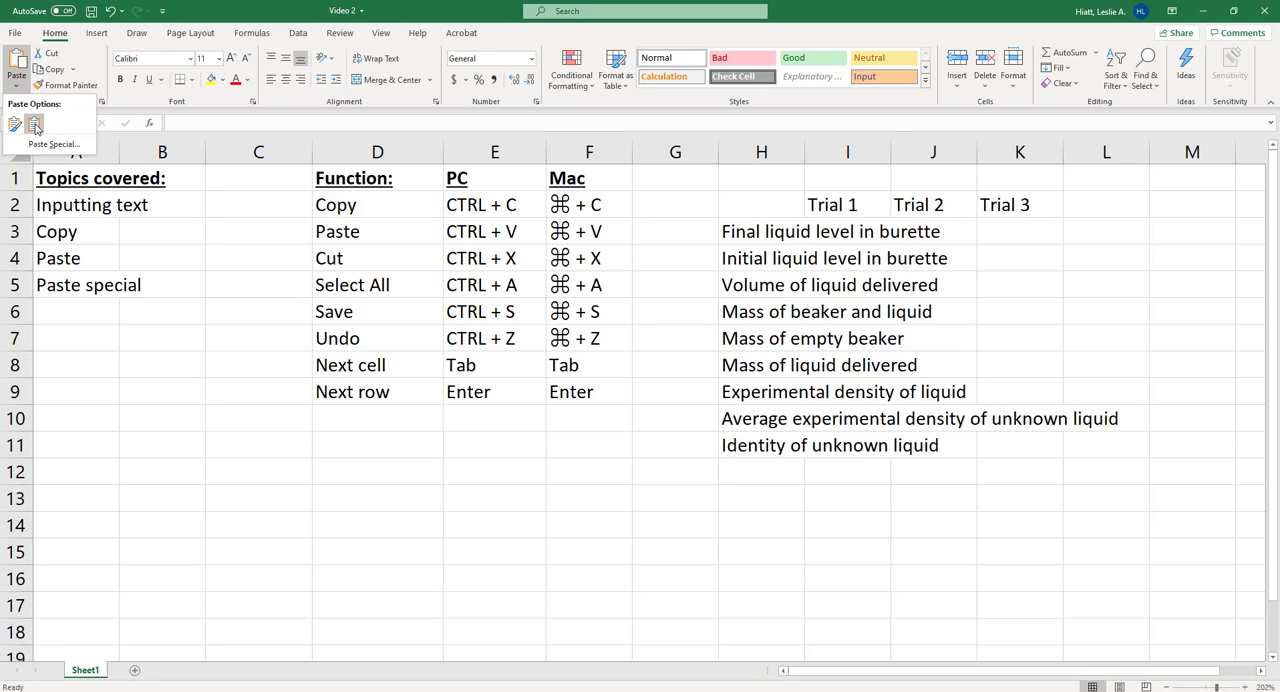
{"action": "left_click", "coordinate": [46, 144]}
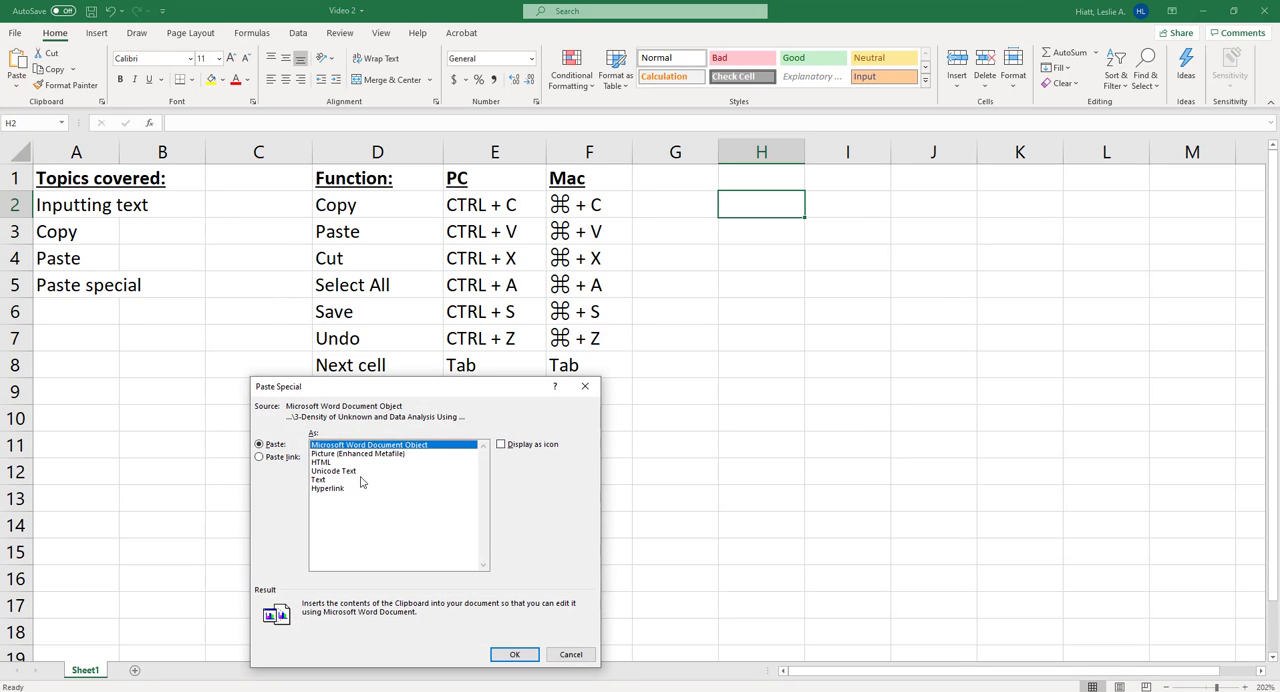
{"action": "left_click", "coordinate": [327, 479]}
{"action": "left_click", "coordinate": [512, 655]}
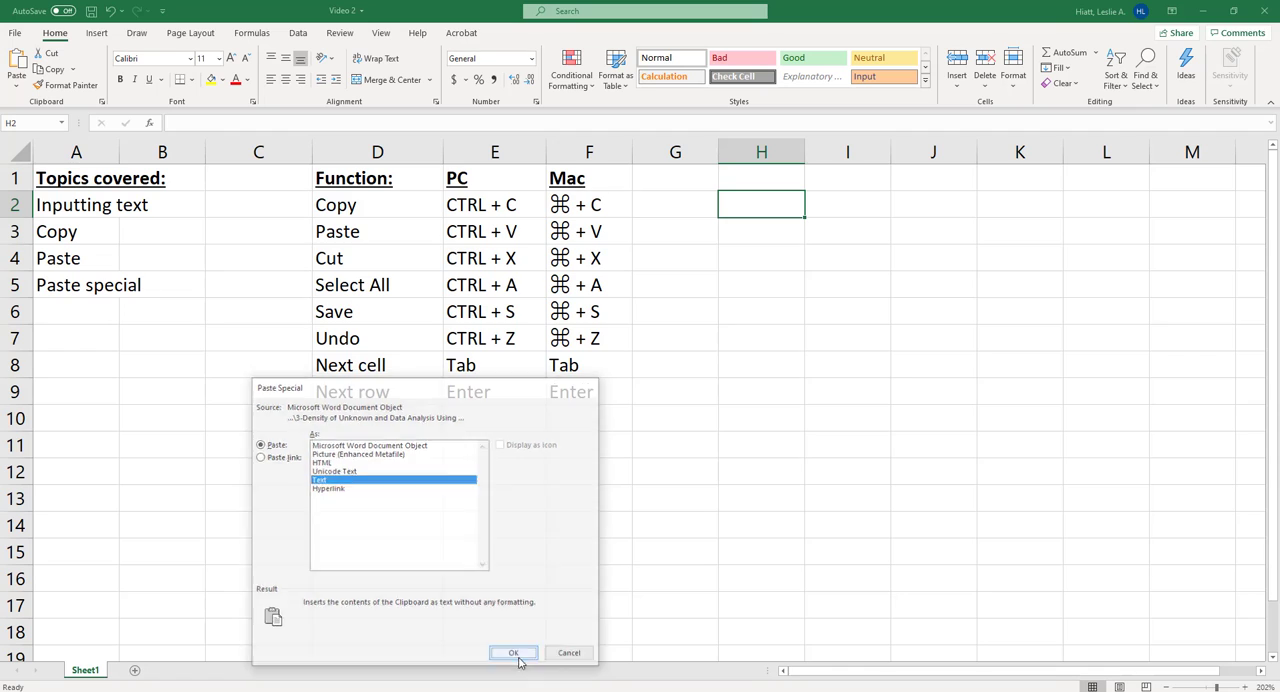
{"action": "left_click", "coordinate": [862, 541]}
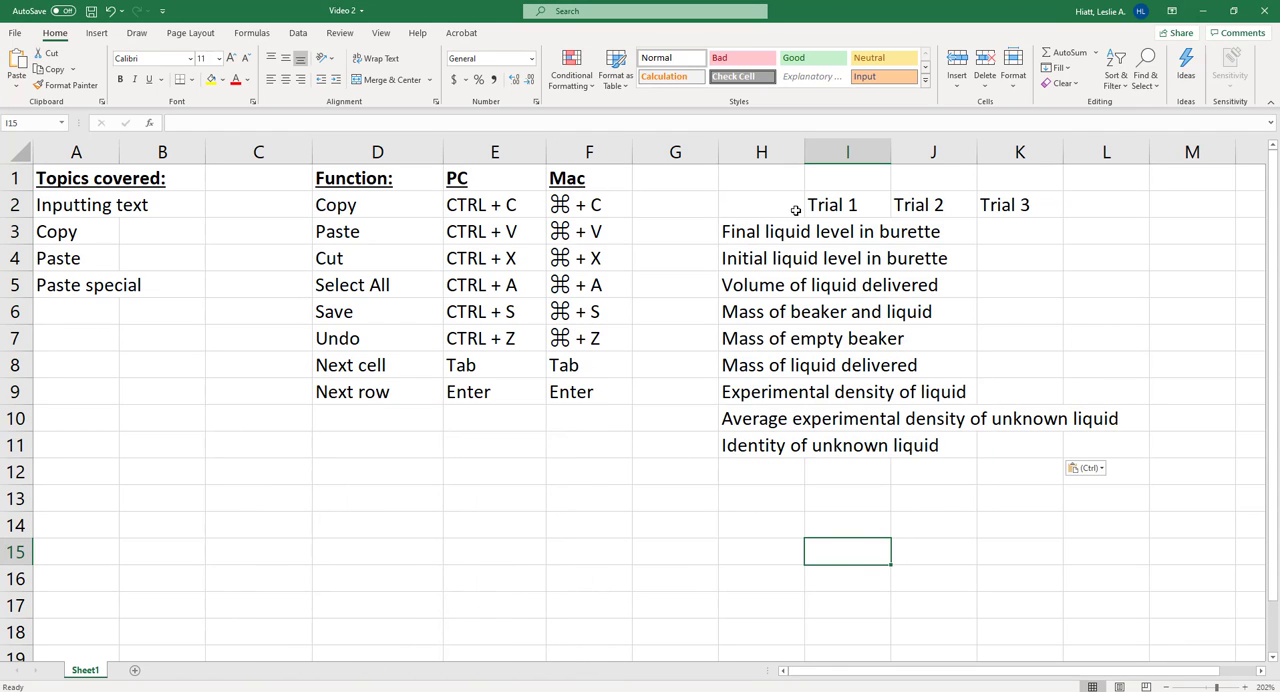
- Widen column H manually until the longest row label fits, and undo that widening
{"action": "left_click", "coordinate": [780, 148]}
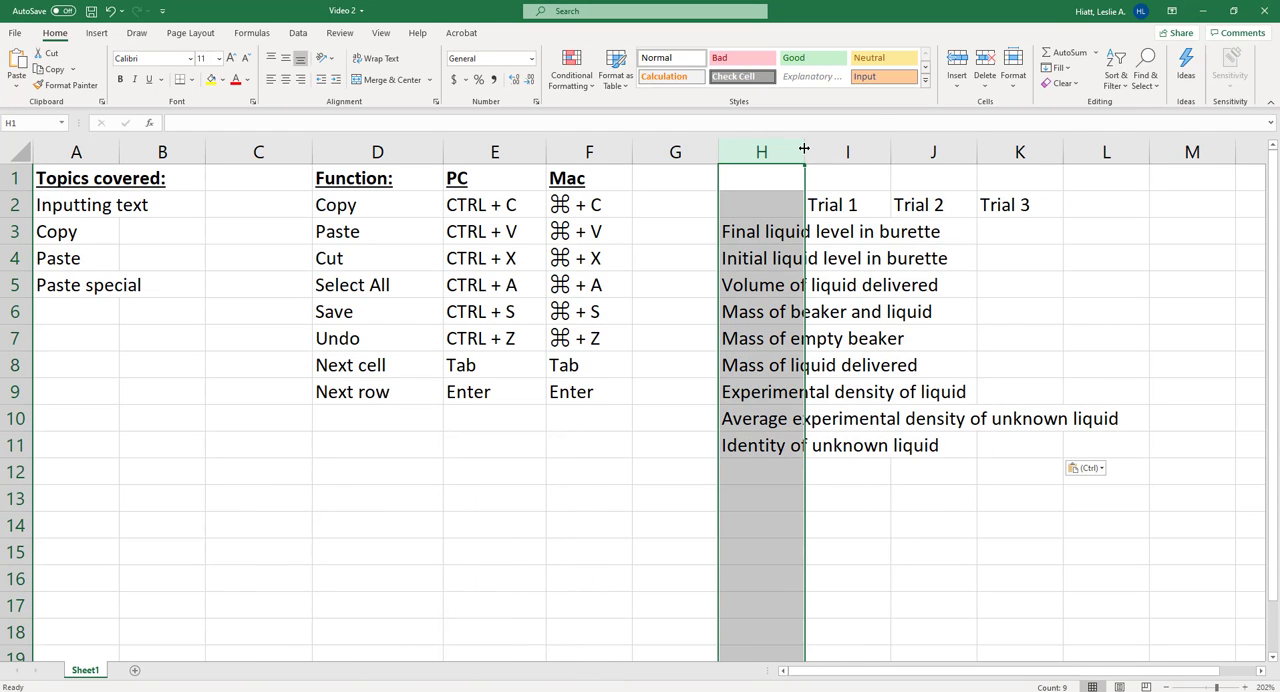
{"action": "left_click_drag", "start_coordinate": [803, 148], "coordinate": [806, 148]}
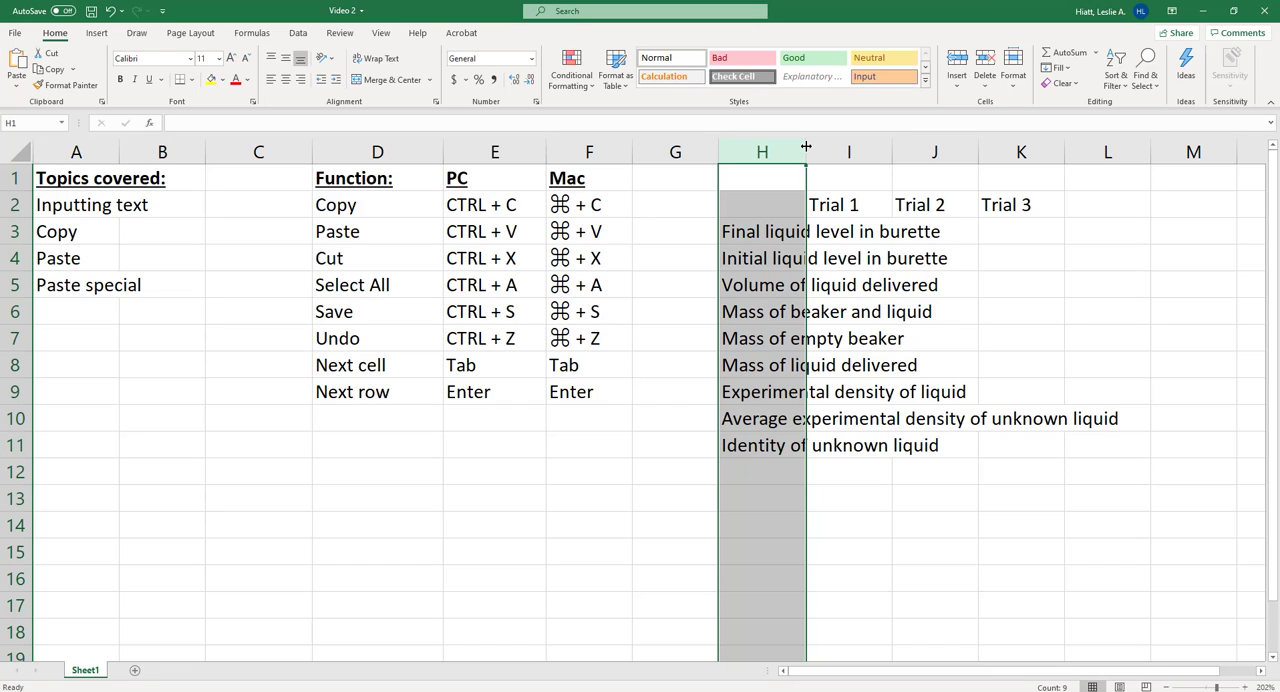
{"action": "left_click_drag", "start_coordinate": [806, 147], "coordinate": [1121, 180]}
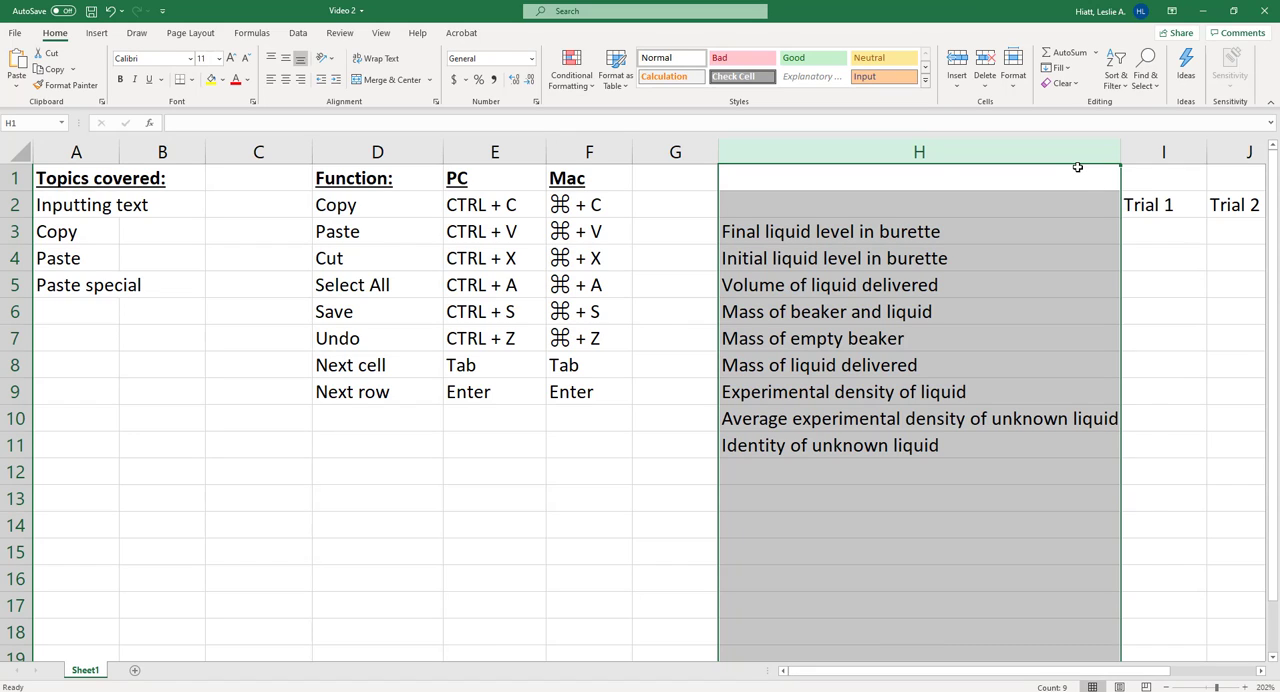
{"action": "key", "text": "ctrl+z"}
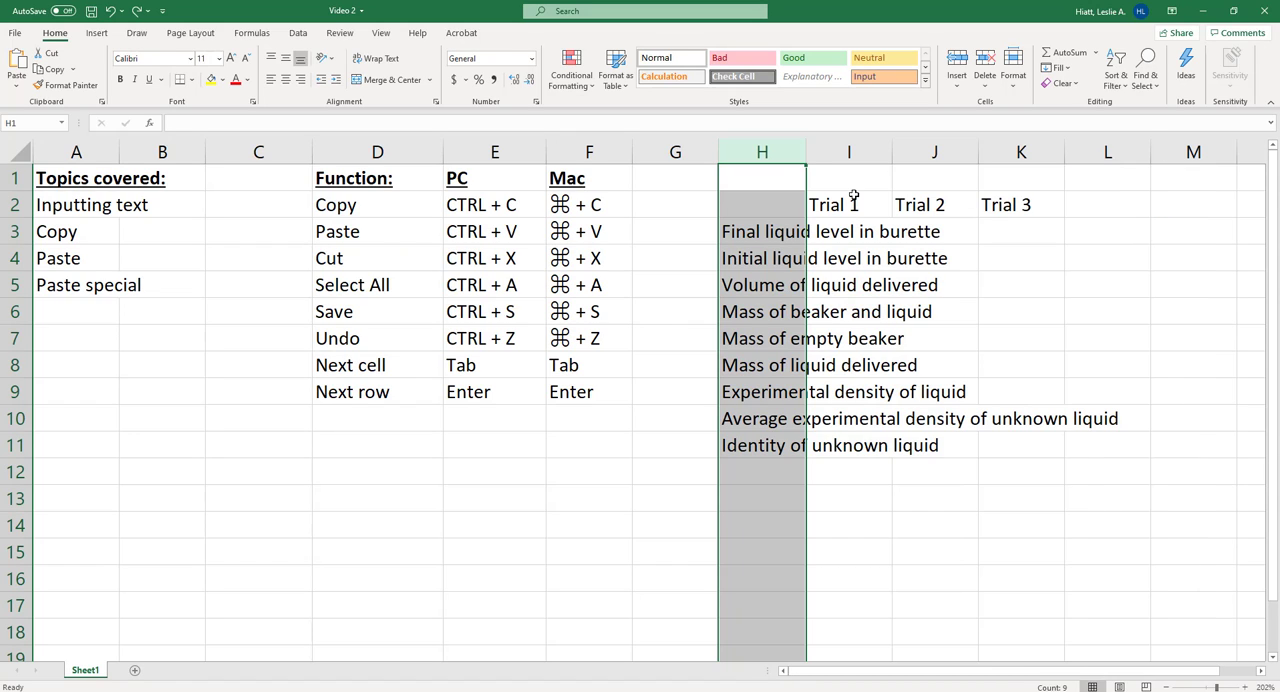
- AutoFit column H to its longest row label and select the average experimental density label in H10
{"action": "double_click", "coordinate": [806, 148]}
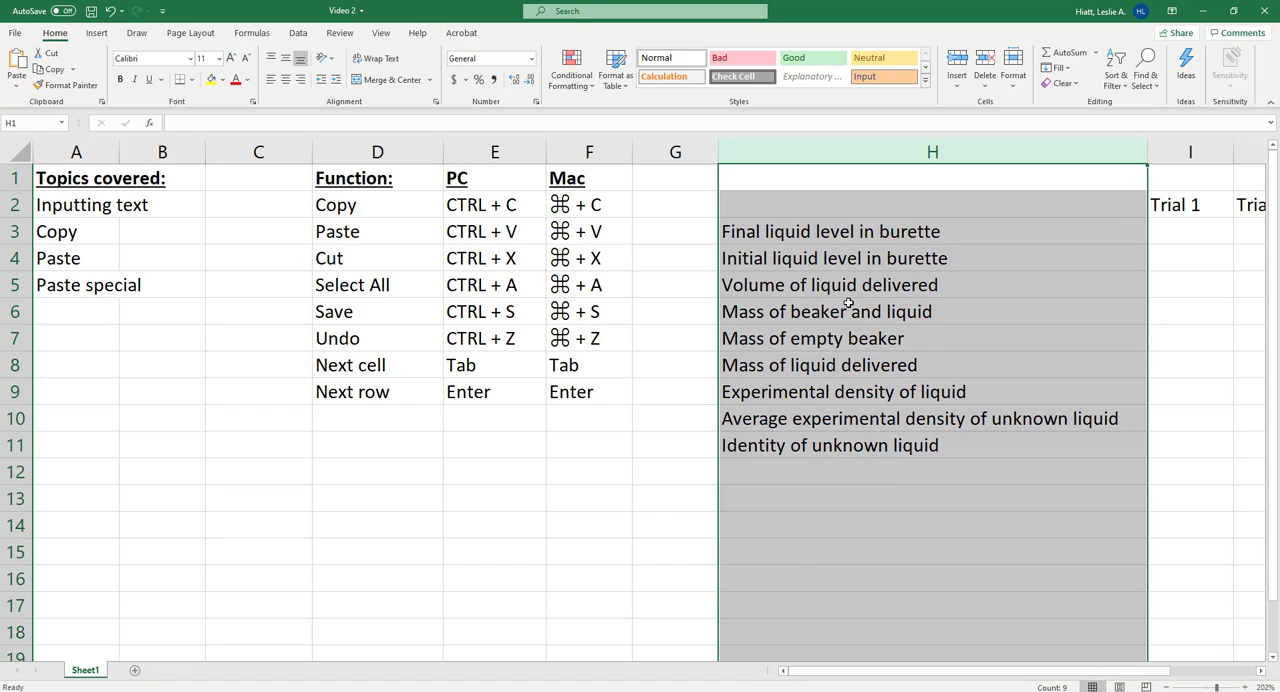
{"action": "left_click", "coordinate": [820, 418]}
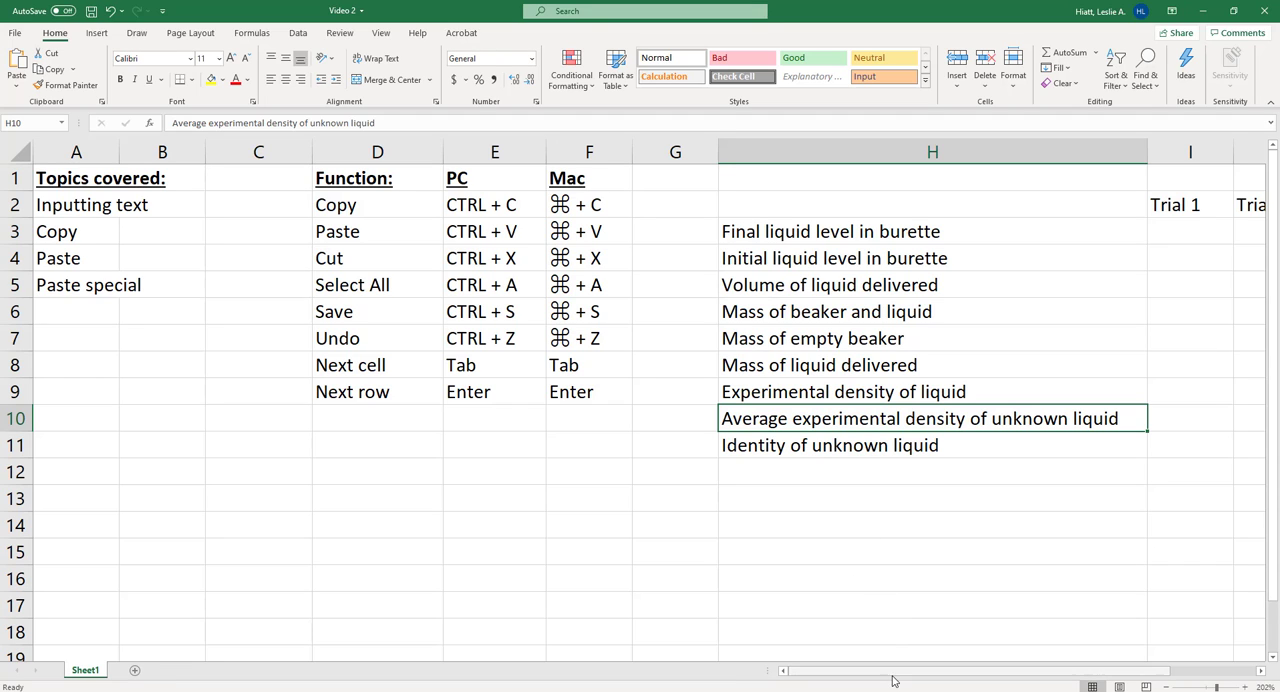
{"action": "left_click_drag", "start_coordinate": [900, 672], "coordinate": [754, 654]}
{"action": "mouse_move", "coordinate": [850, 655]}
{"action": "left_mouse_down"}
{"action": "mouse_move", "coordinate": [963, 654]}
{"action": "mouse_move", "coordinate": [831, 654]}
{"action": "left_mouse_up"}
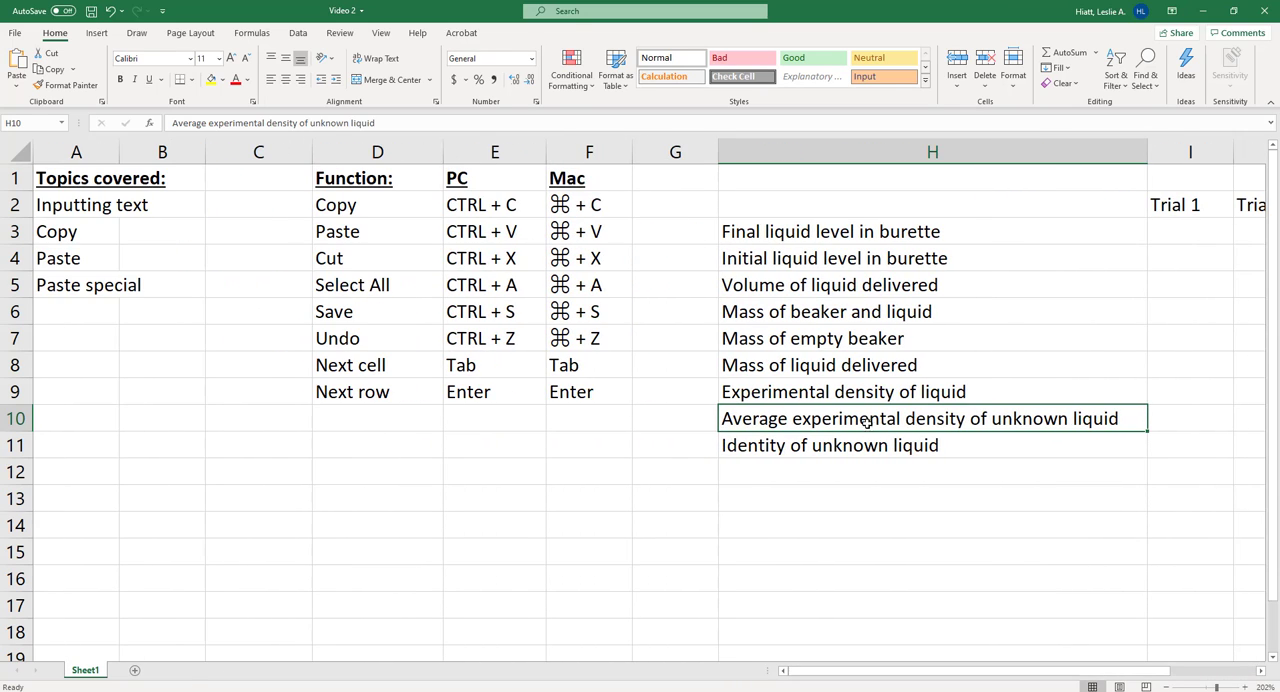
- Narrow column H so the average density label extends past its edge, and enter 1 in cell I10
{"action": "left_click_drag", "start_coordinate": [1147, 152], "coordinate": [993, 176]}
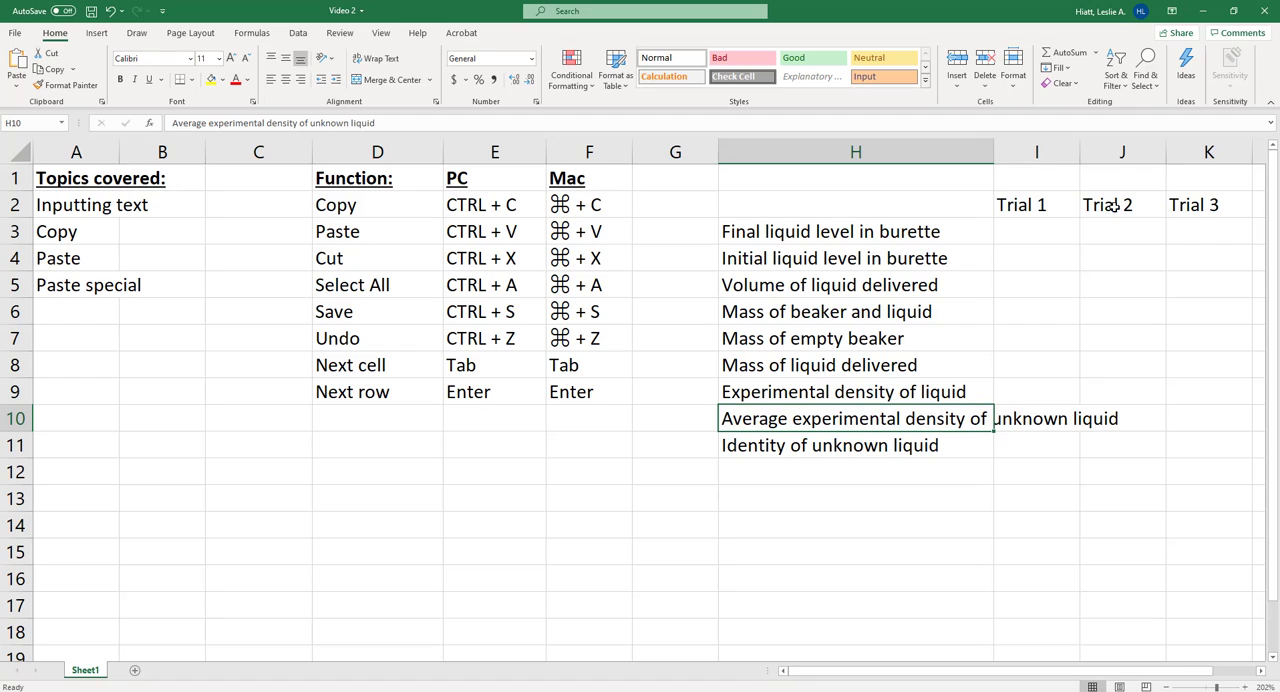
{"action": "left_click", "coordinate": [1030, 416]}
{"action": "type", "text": "1"}
{"action": "key", "text": "Return"}
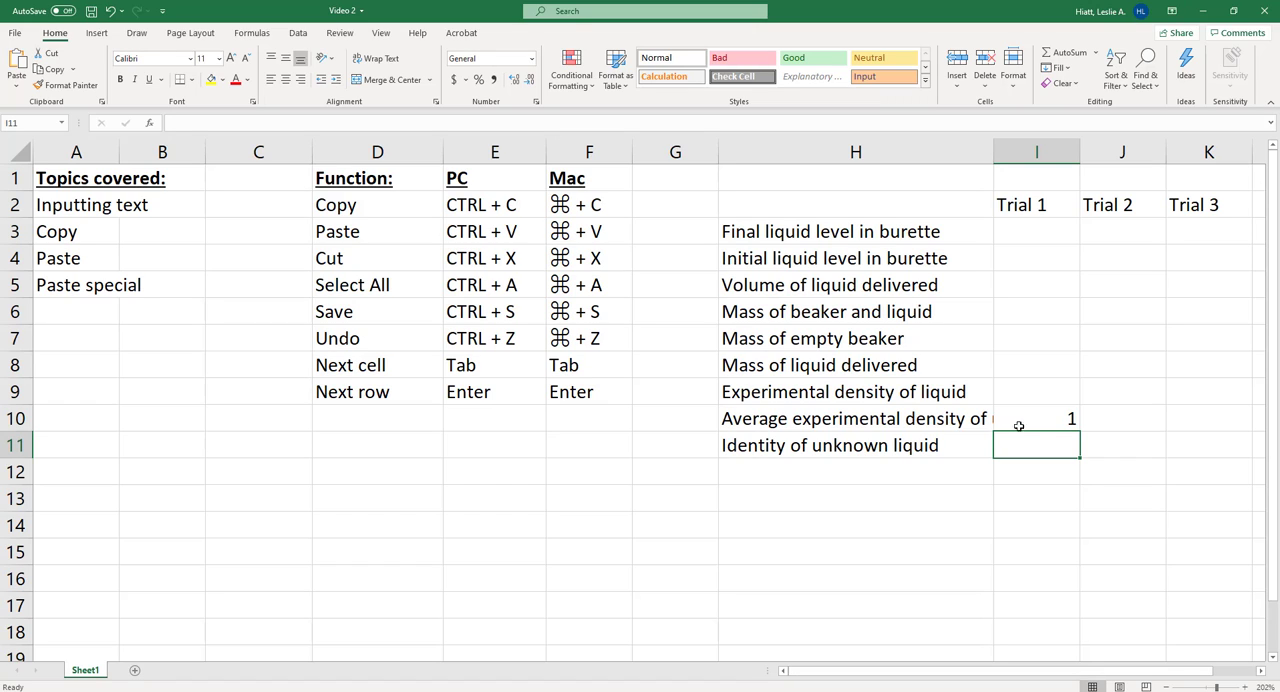
- Wrap the average experimental density label in H10 onto a second line within the narrowed column
{"action": "left_click", "coordinate": [852, 421]}
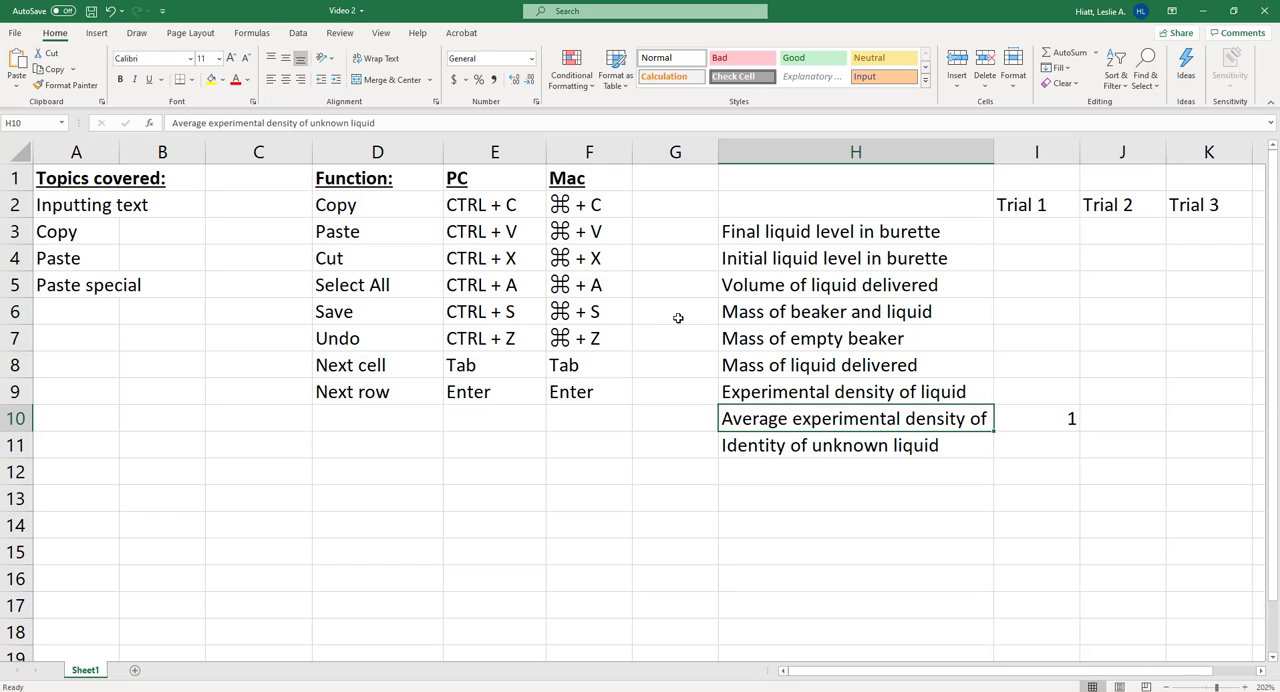
{"action": "left_click", "coordinate": [366, 61]}
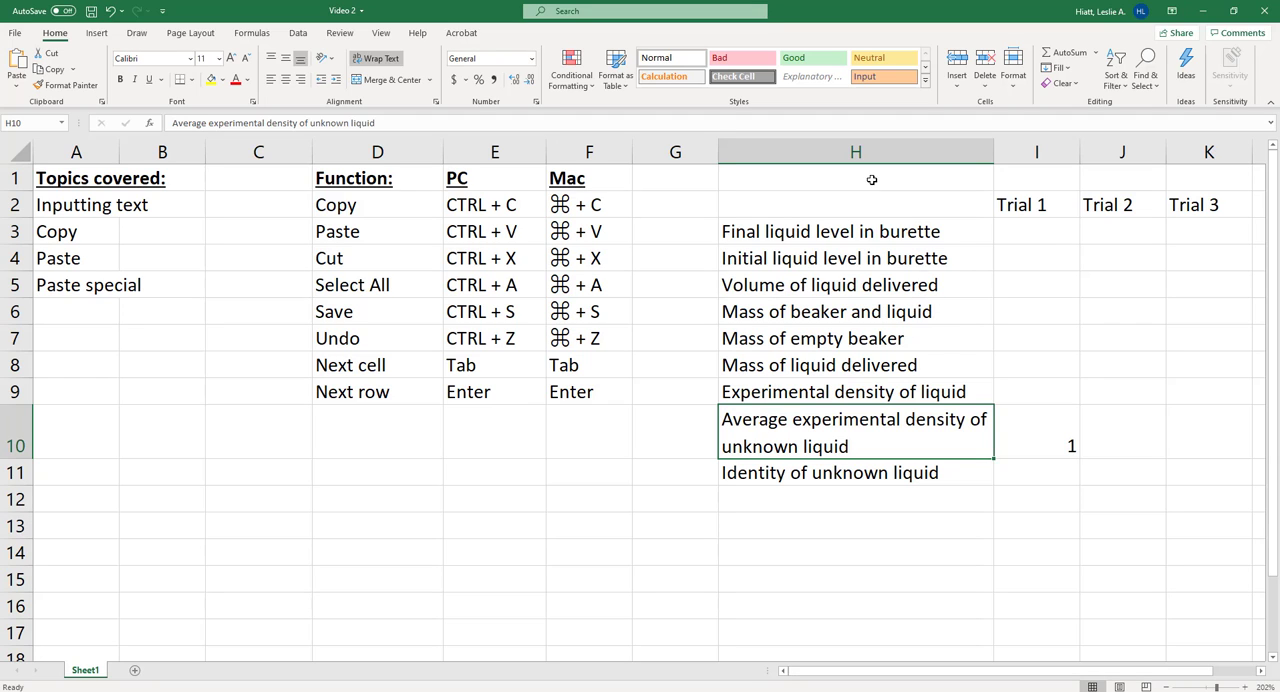
{"action": "left_click", "coordinate": [788, 210]}
{"action": "left_click_drag", "start_coordinate": [1030, 207], "coordinate": [1194, 471]}
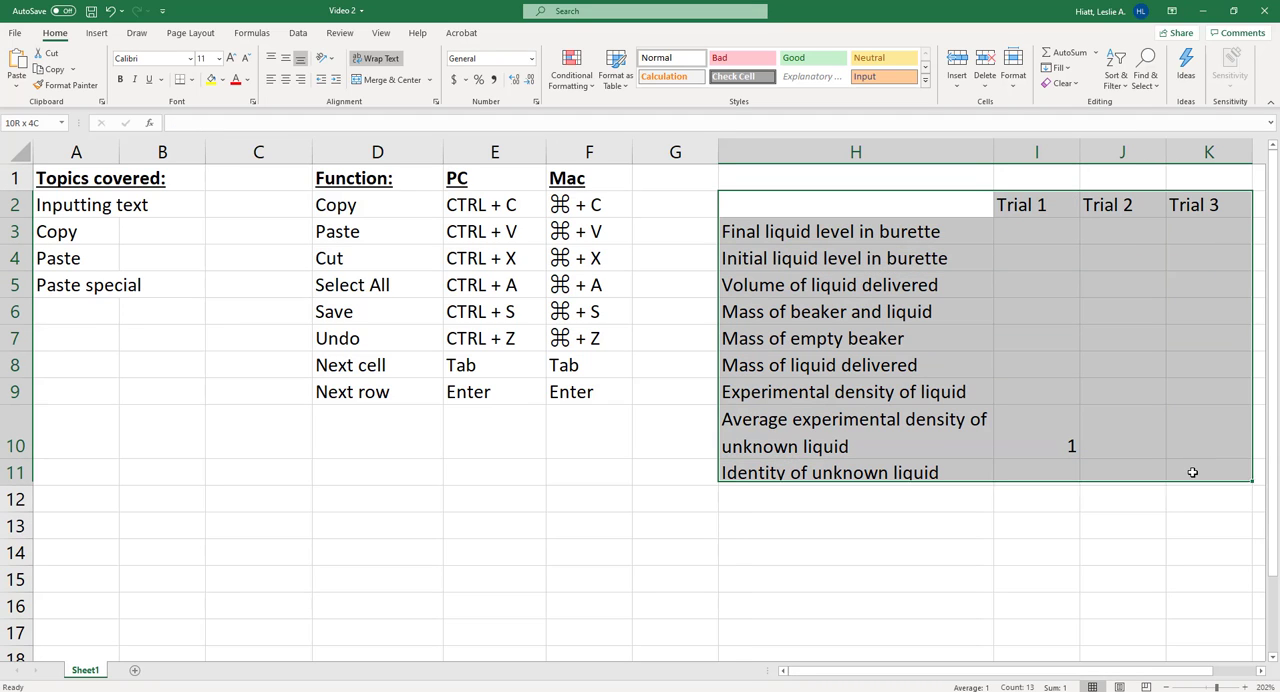
{"action": "left_click", "coordinate": [1049, 530]}
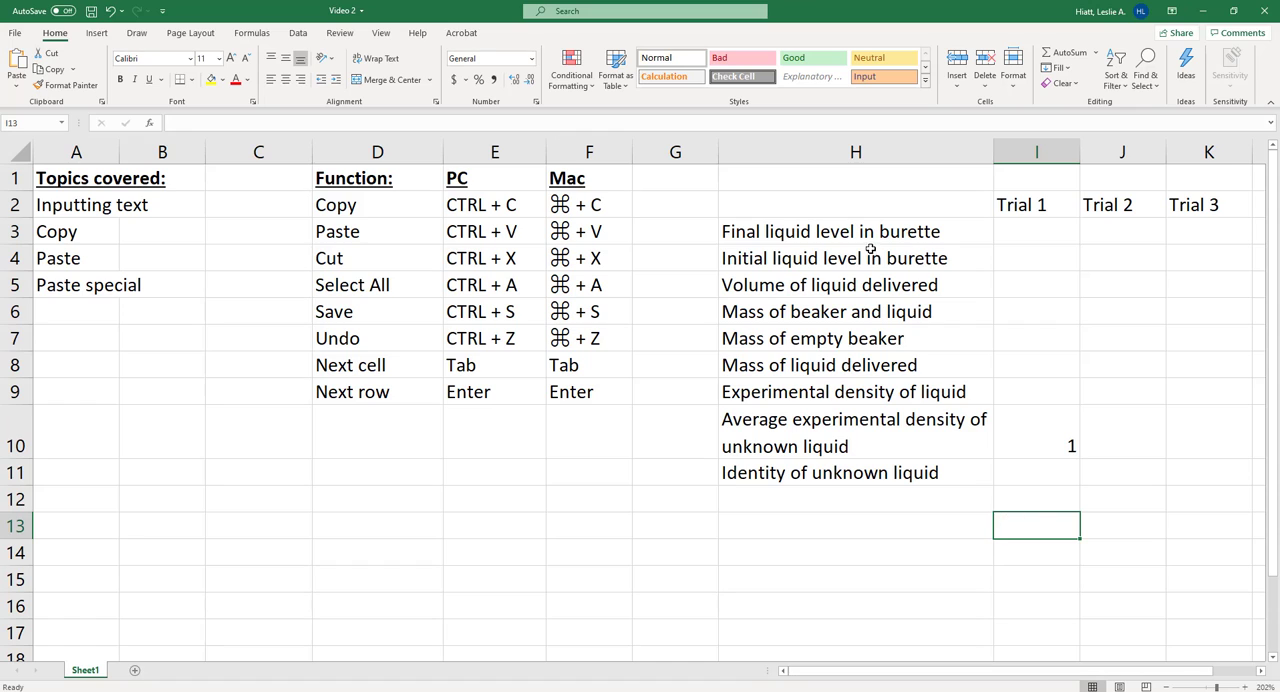
- Undo the edits back to before the plain-text paste, and paste the copied table at H2 with its original formatting
{"action": "key", "text": "ctrl+z"}
{"action": "key", "text": "ctrl+z"}
{"action": "key", "text": "ctrl+z"}
{"action": "key", "text": "ctrl+z"}
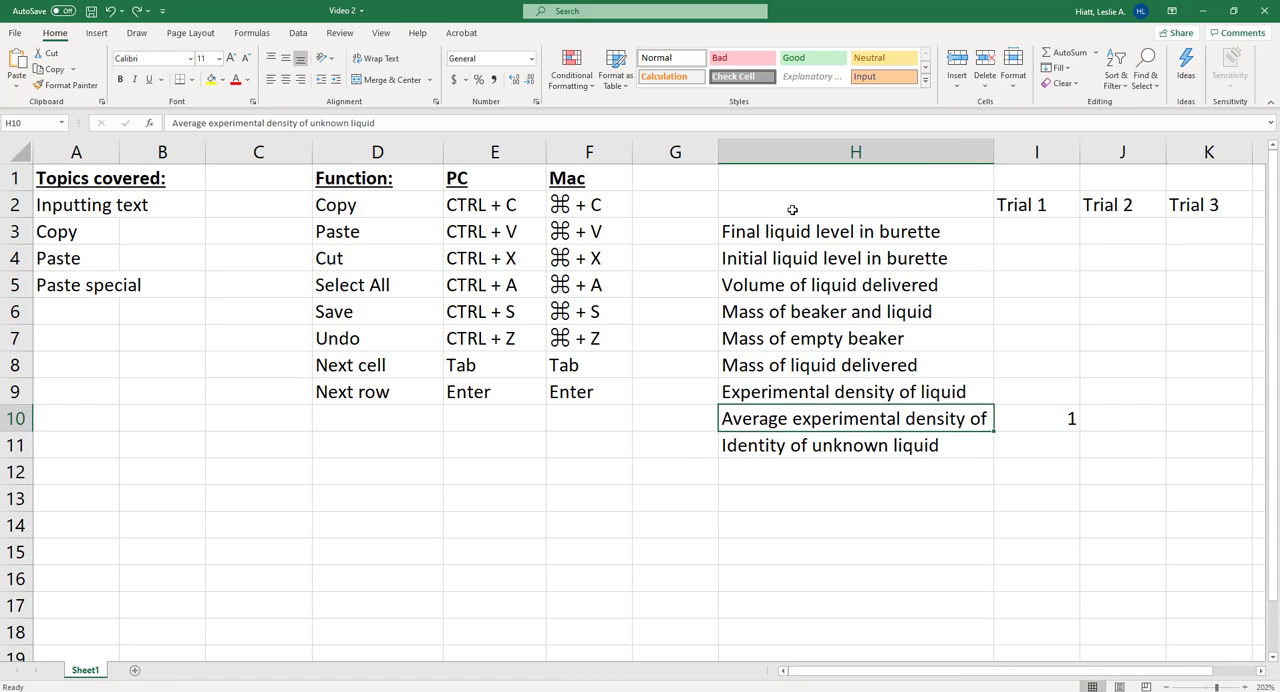
{"action": "key", "text": "ctrl+z"}
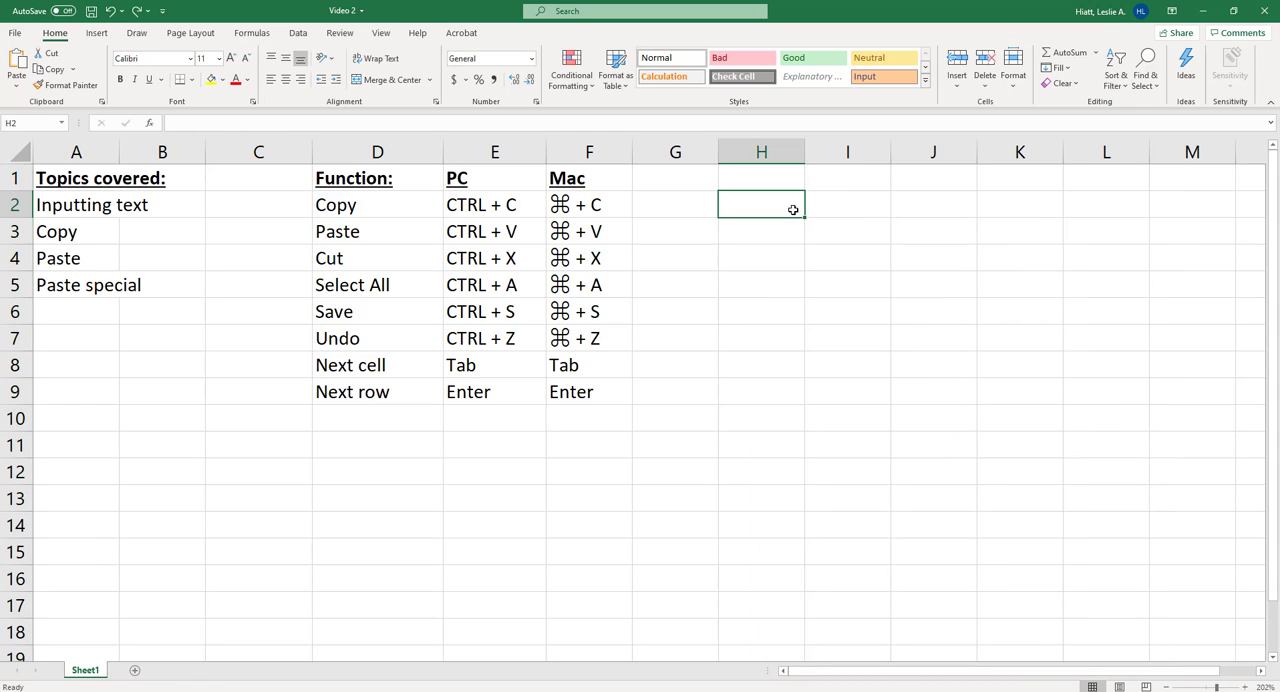
{"action": "key", "text": "ctrl+v"}
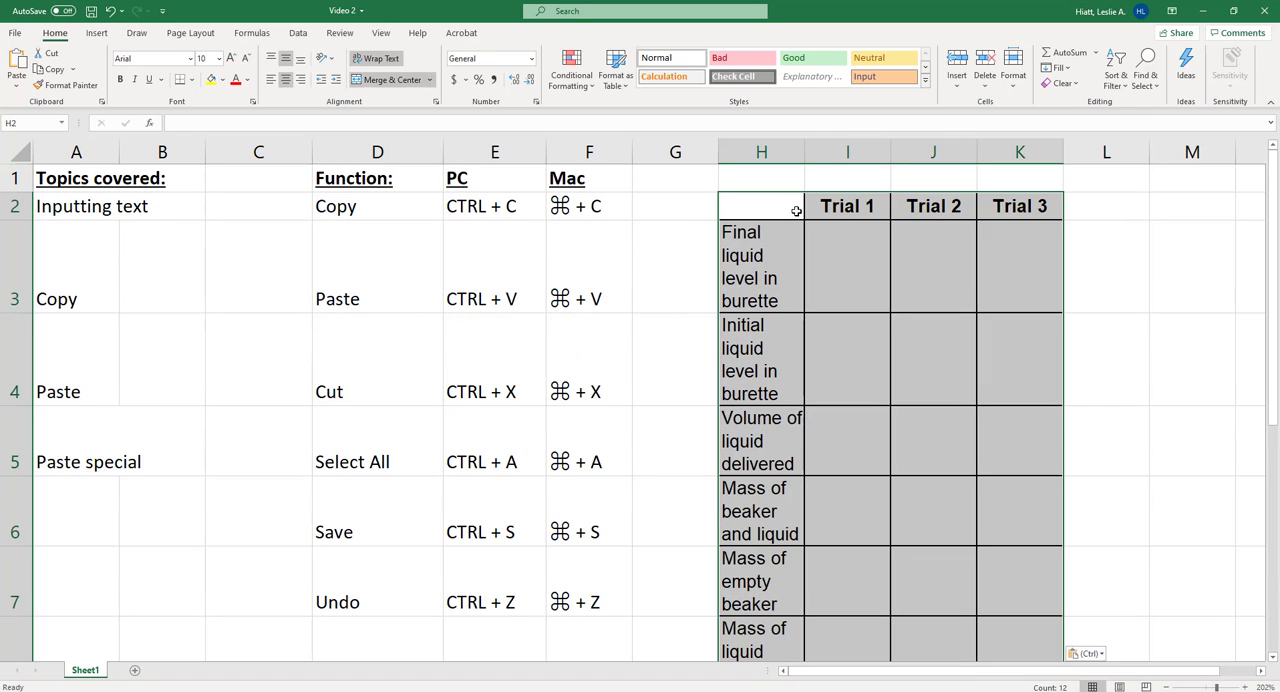
- Try to AutoFit column H to the pasted row labels, and widen the column slightly by hand
{"action": "double_click", "coordinate": [806, 145]}
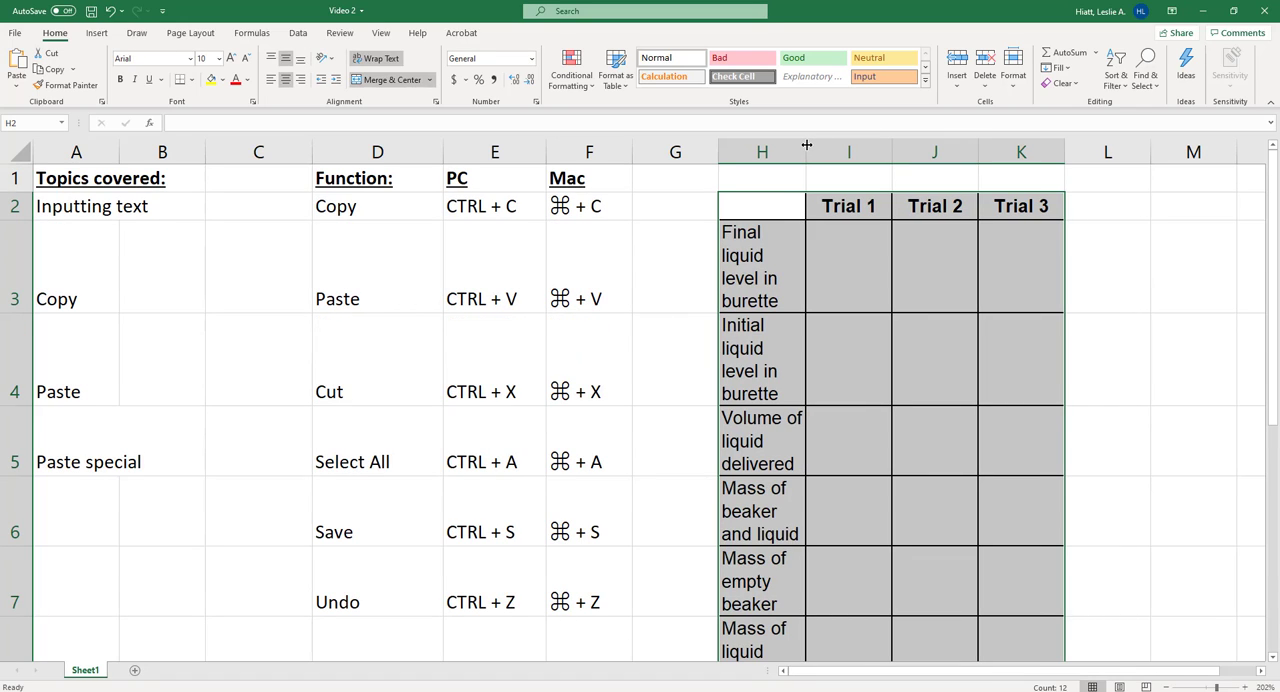
{"action": "left_click", "coordinate": [799, 144]}
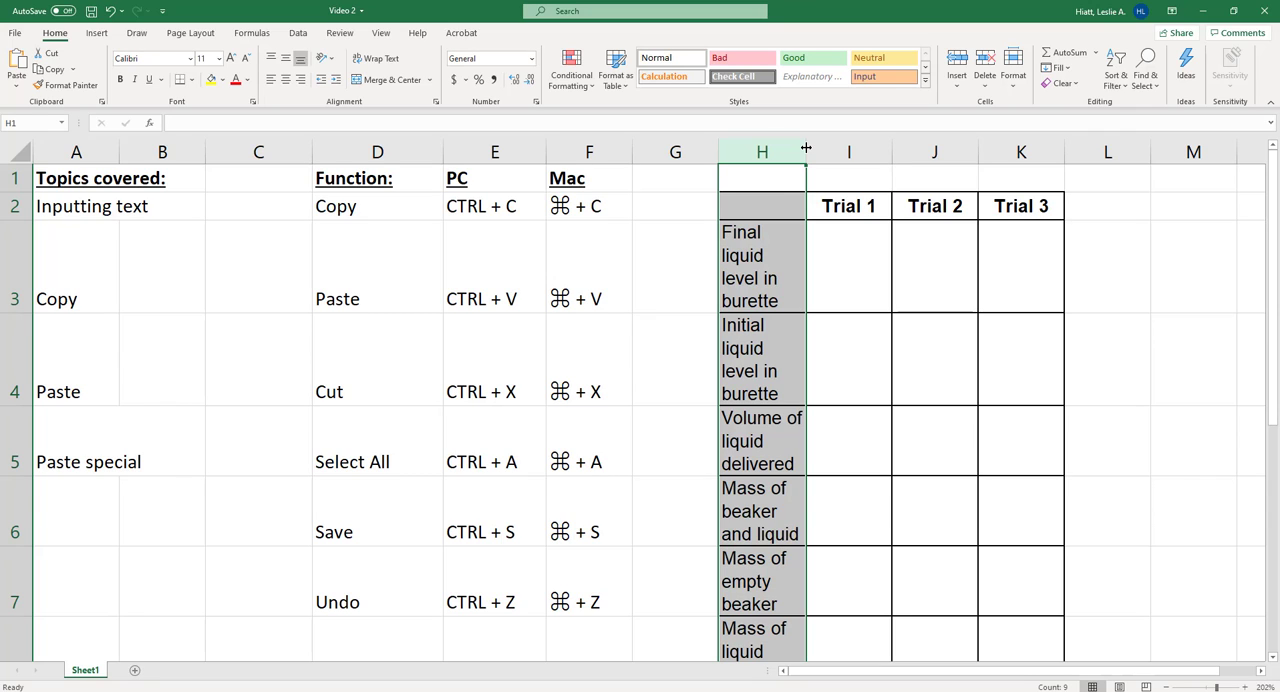
{"action": "left_click_drag", "start_coordinate": [805, 148], "coordinate": [809, 148]}
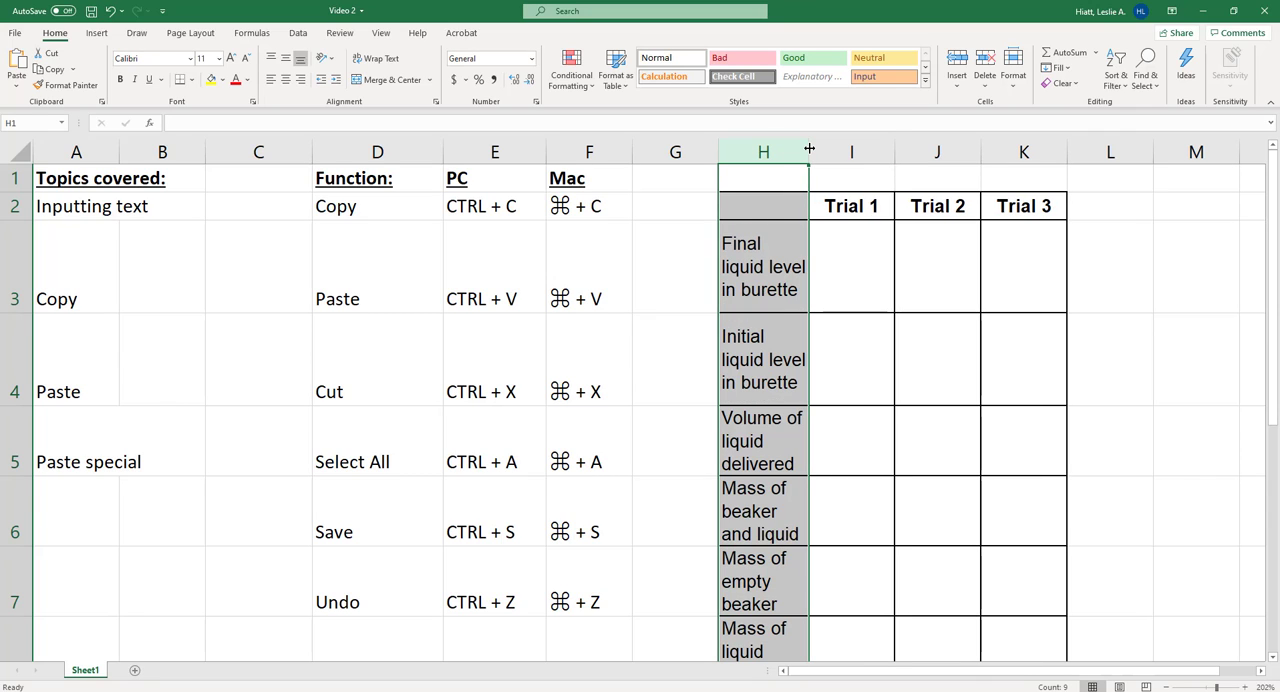
{"action": "left_click", "coordinate": [761, 237]}
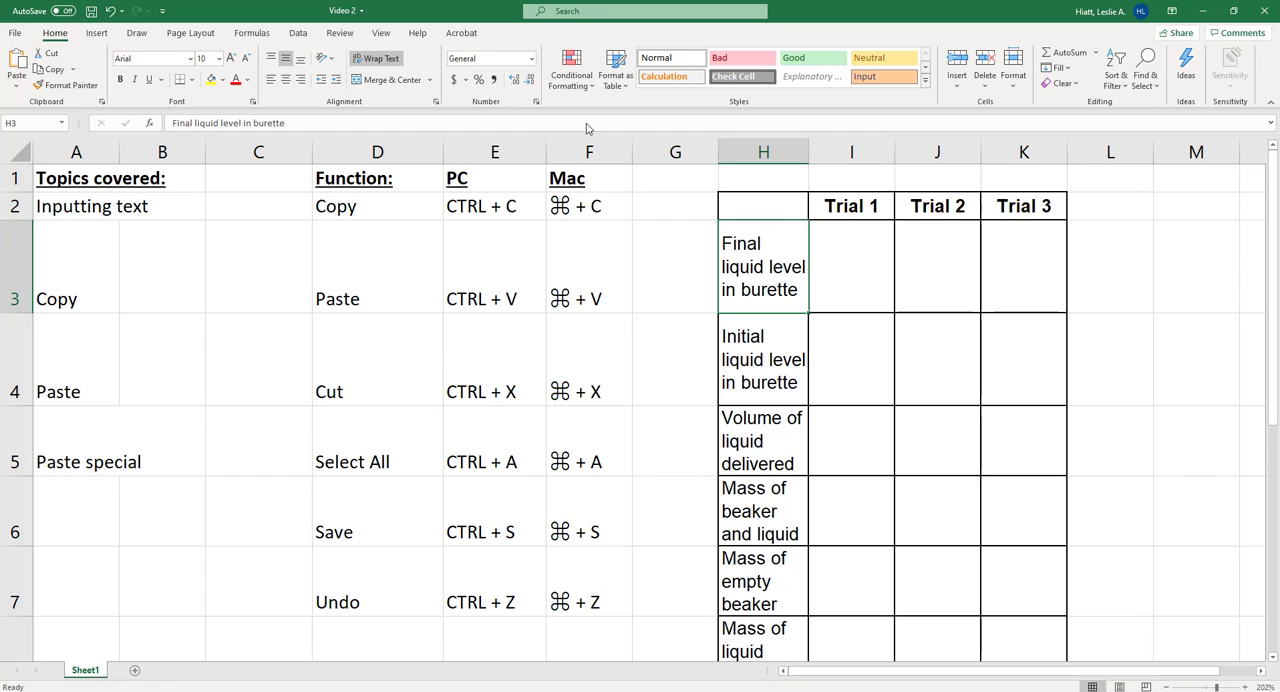
- Turn off text wrapping for column H and AutoFit it to the longest row label
{"action": "left_click", "coordinate": [778, 151]}
{"action": "left_click", "coordinate": [389, 60]}
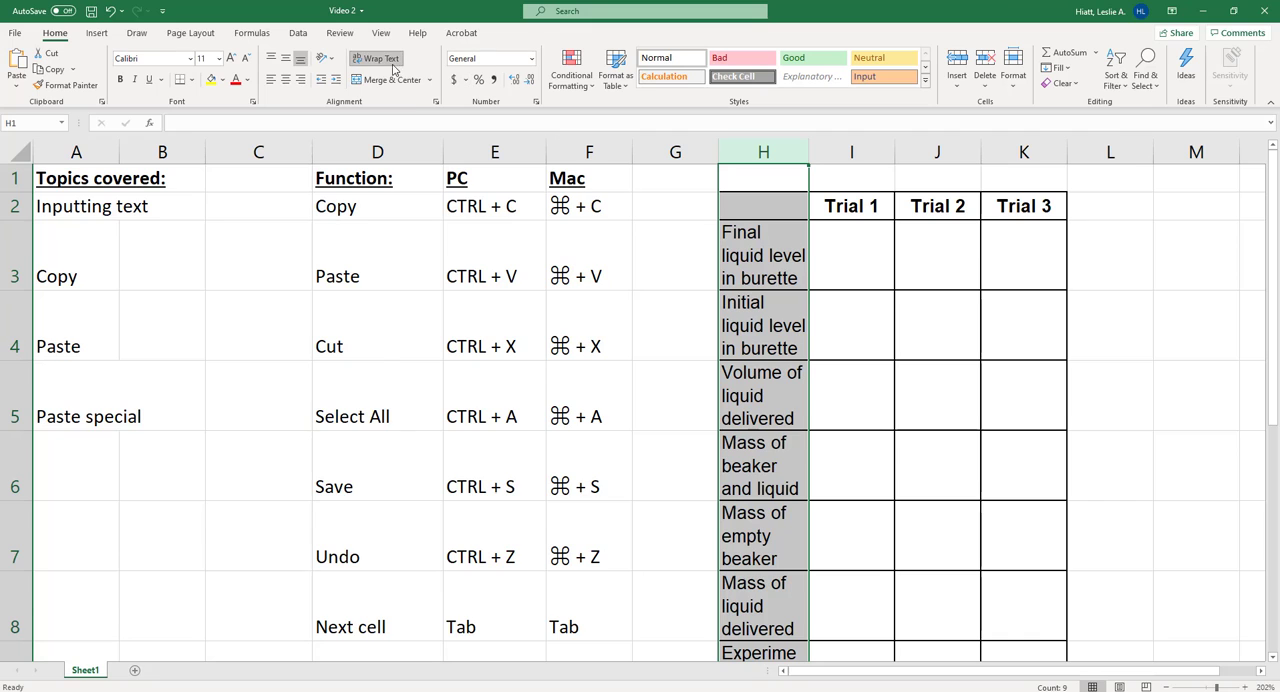
{"action": "left_click", "coordinate": [389, 60]}
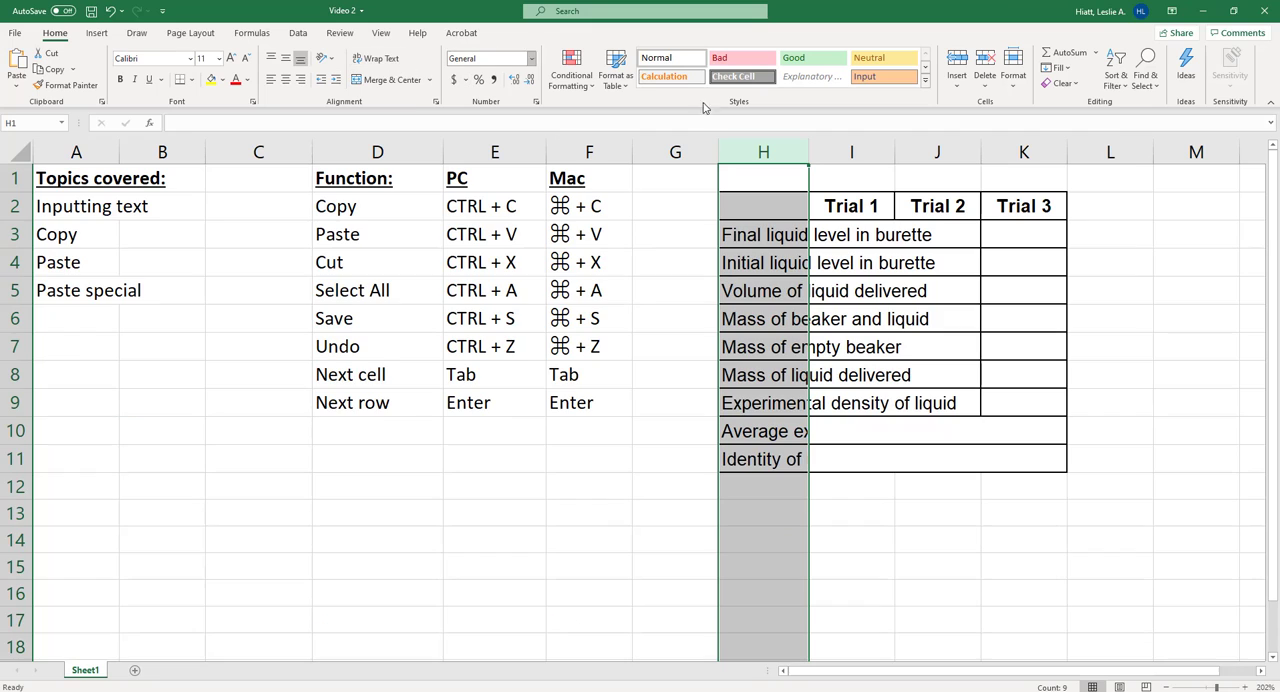
{"action": "double_click", "coordinate": [808, 146]}
{"action": "left_click", "coordinate": [1067, 530]}
{"action": "mouse_move", "coordinate": [1060, 206]}
{"action": "left_mouse_down"}
{"action": "mouse_move", "coordinate": [990, 205]}
{"action": "mouse_move", "coordinate": [980, 343]}
{"action": "mouse_move", "coordinate": [1006, 443]}
{"action": "mouse_move", "coordinate": [1254, 446]}
{"action": "mouse_move", "coordinate": [1163, 437]}
{"action": "mouse_move", "coordinate": [1094, 474]}
{"action": "mouse_move", "coordinate": [1089, 454]}
{"action": "left_mouse_up"}
{"action": "left_click", "coordinate": [909, 510]}
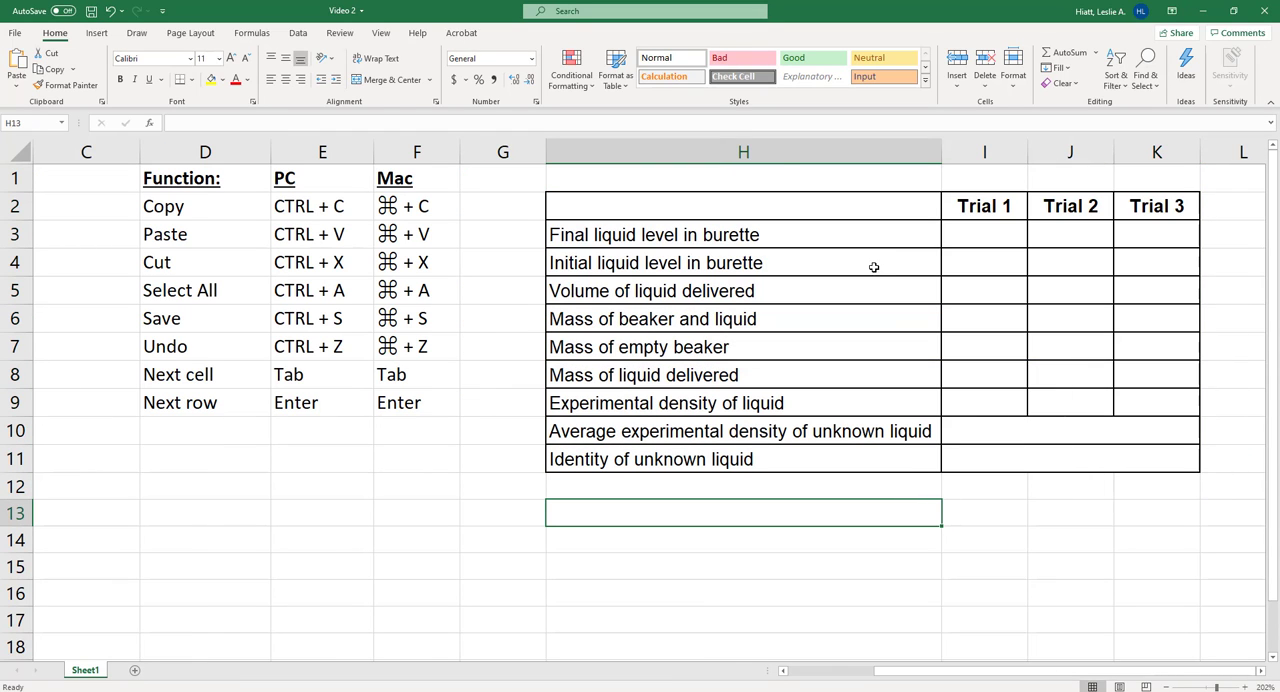
{"action": "left_click", "coordinate": [901, 158]}
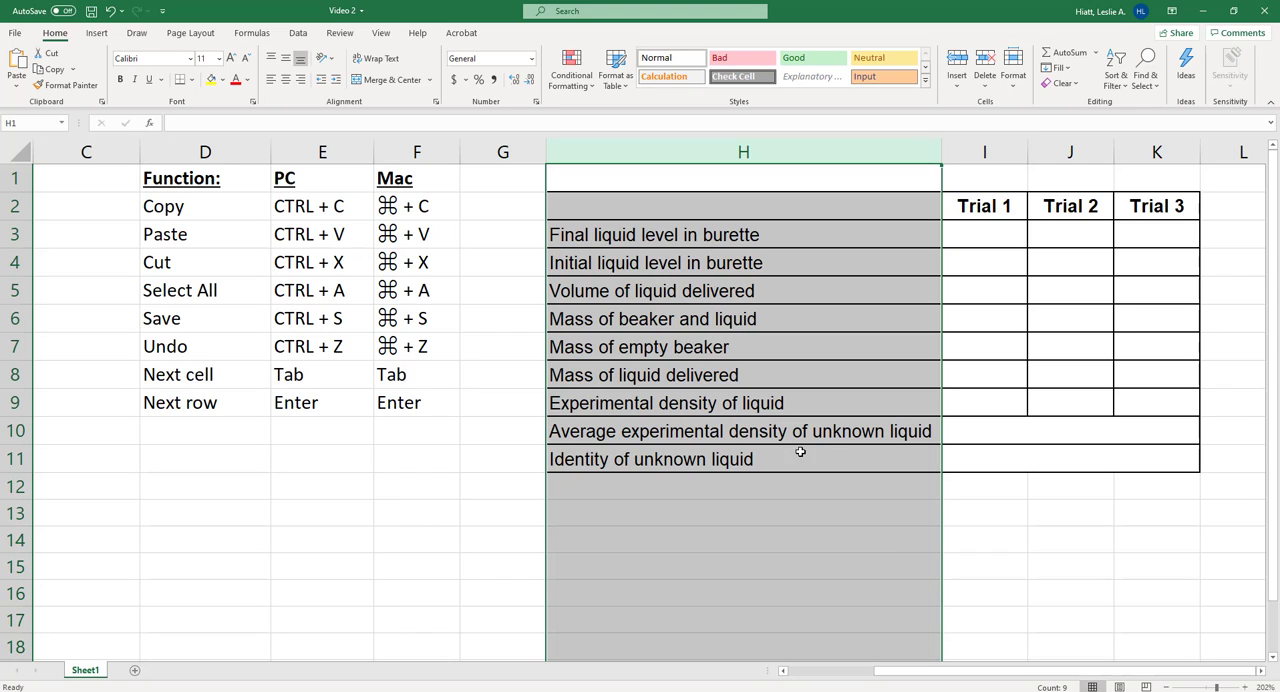
{"action": "left_click", "coordinate": [757, 532]}
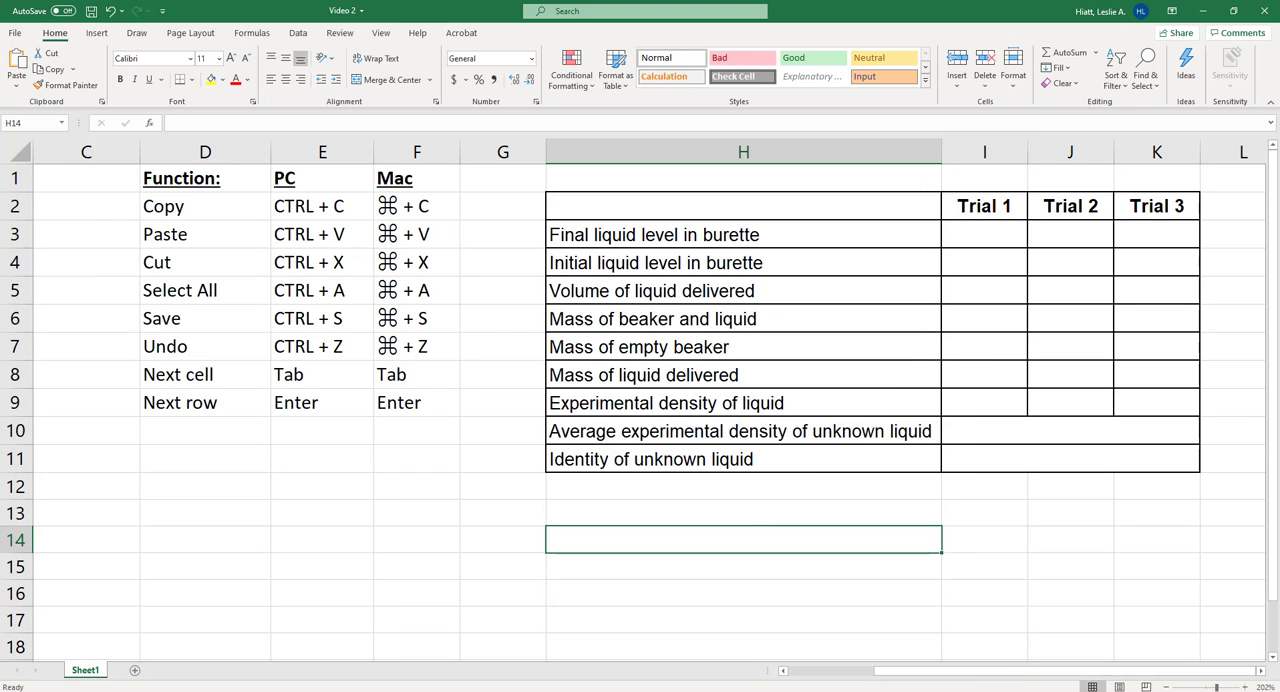
{"action": "left_click_drag", "start_coordinate": [968, 672], "coordinate": [874, 673]}
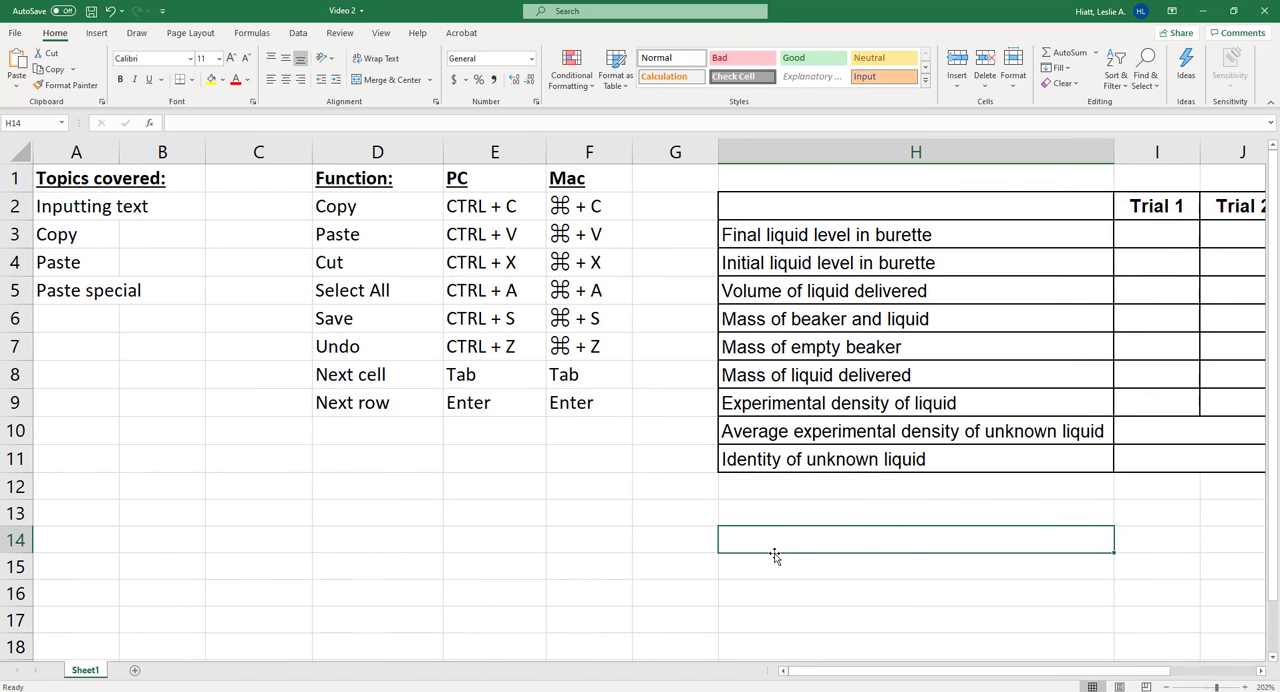
- Switch to the Word document and copy the whole "Density of Water as a Function of Temperature" table
{"action": "key", "text": "alt+Tab"}
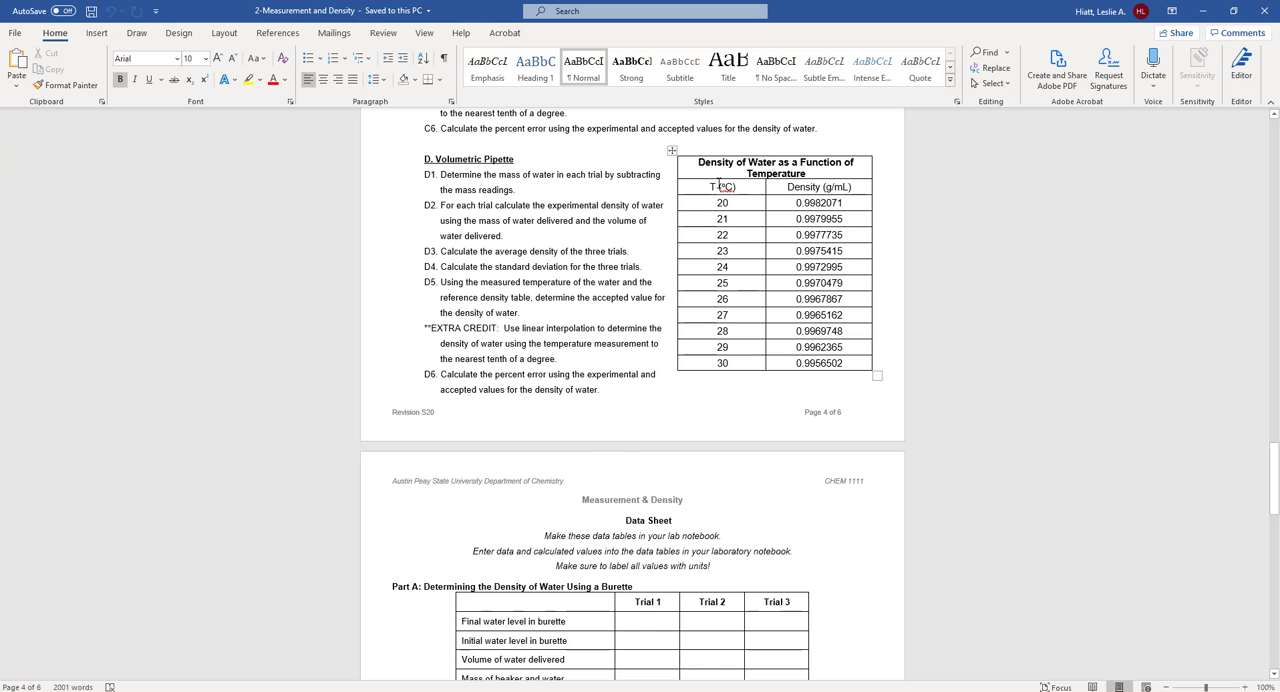
{"action": "left_click_drag", "start_coordinate": [698, 162], "coordinate": [846, 372]}
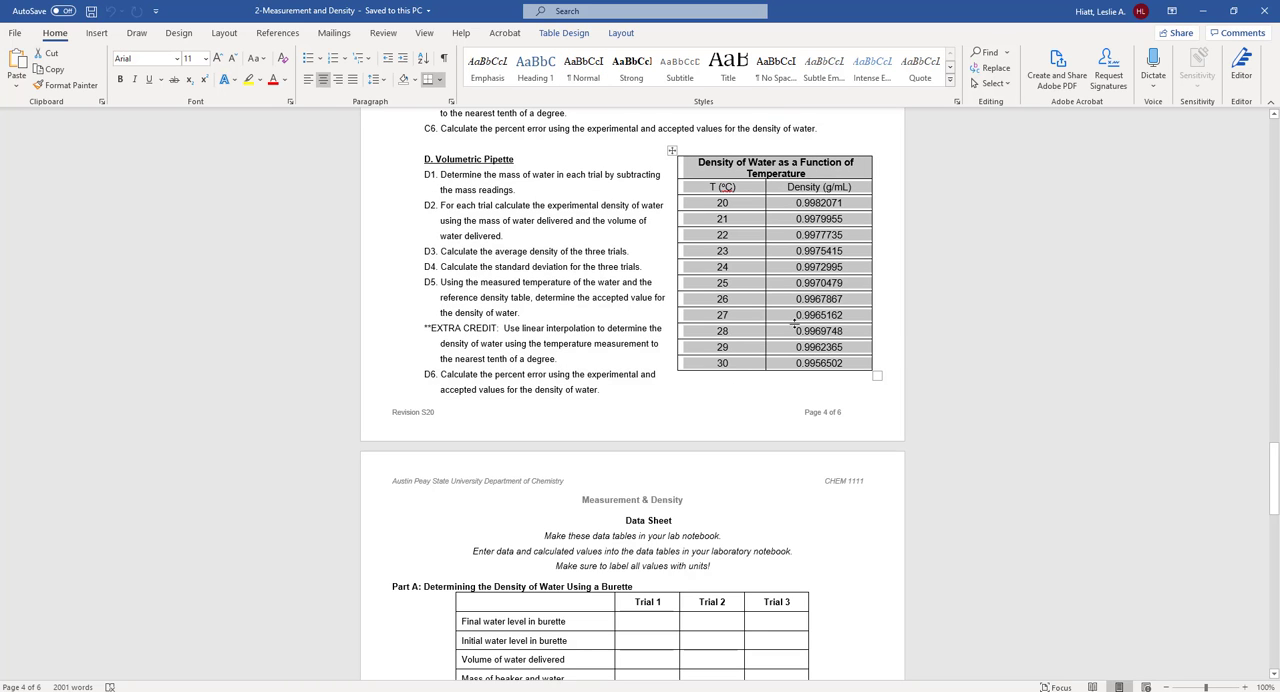
{"action": "left_click", "coordinate": [674, 151]}
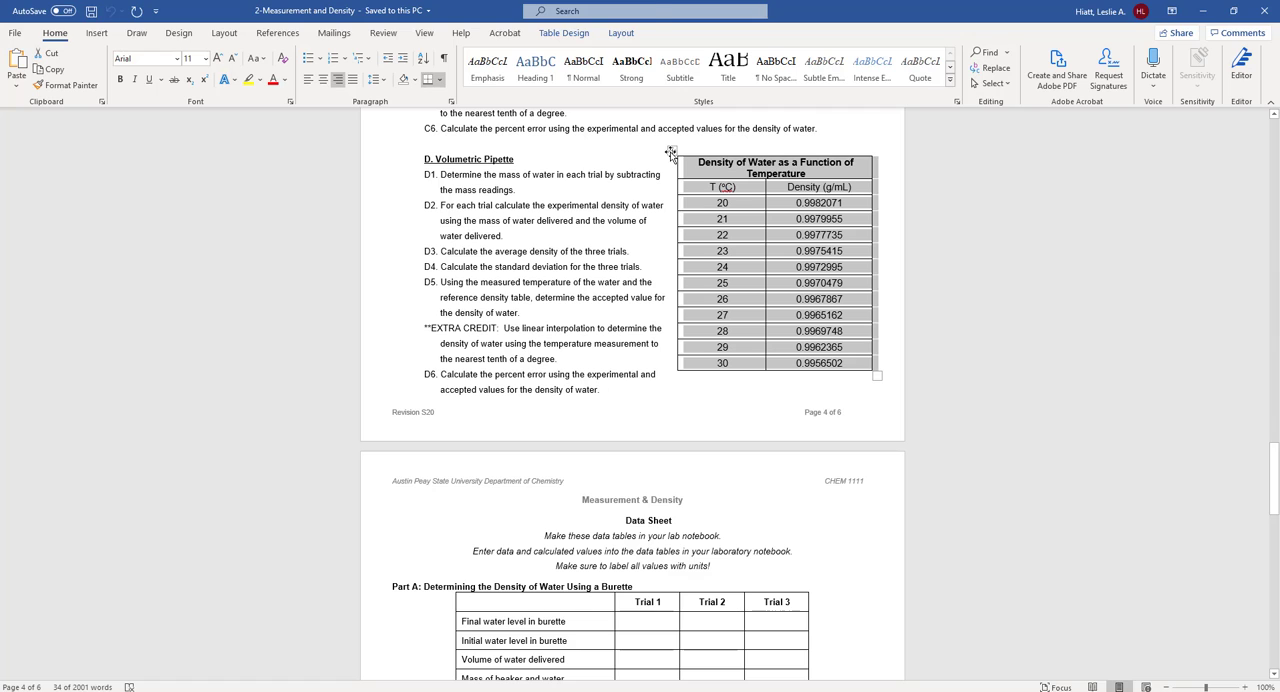
{"action": "key", "text": "alt"}
{"action": "key", "text": "alt+Tab"}
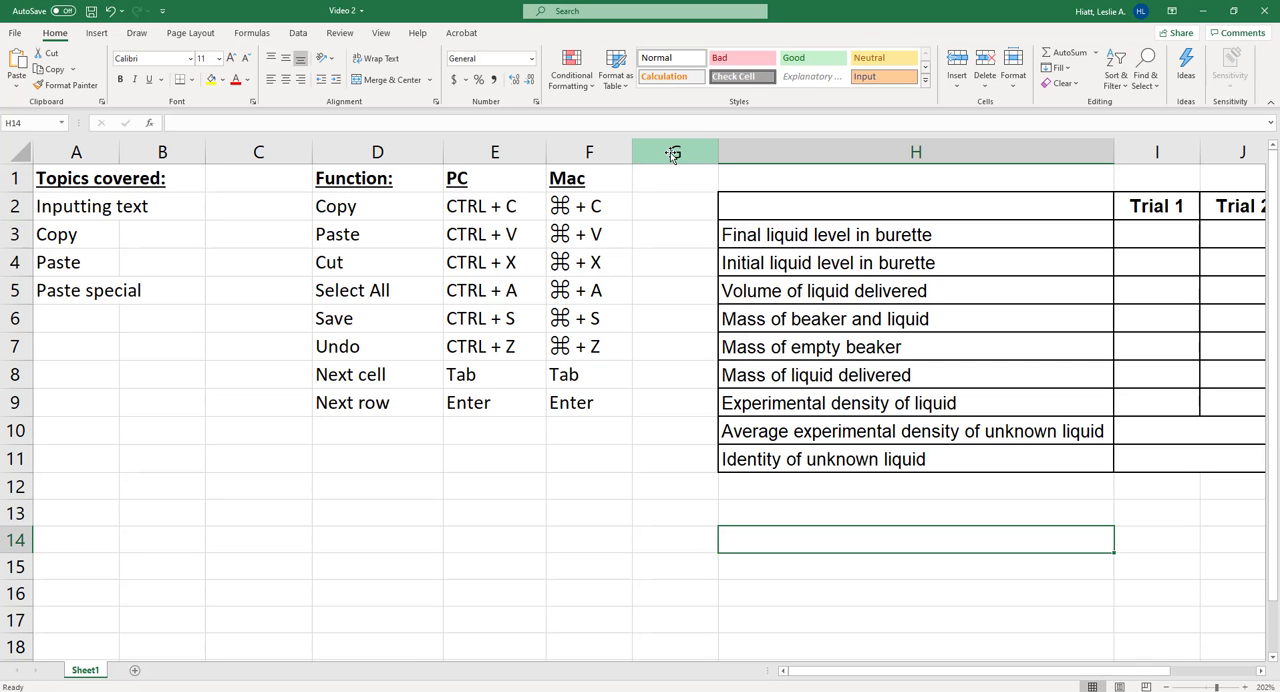
{"action": "key", "text": "alt+Tab"}
{"action": "key", "text": "alt+Tab"}
{"action": "key", "text": "alt+Tab"}
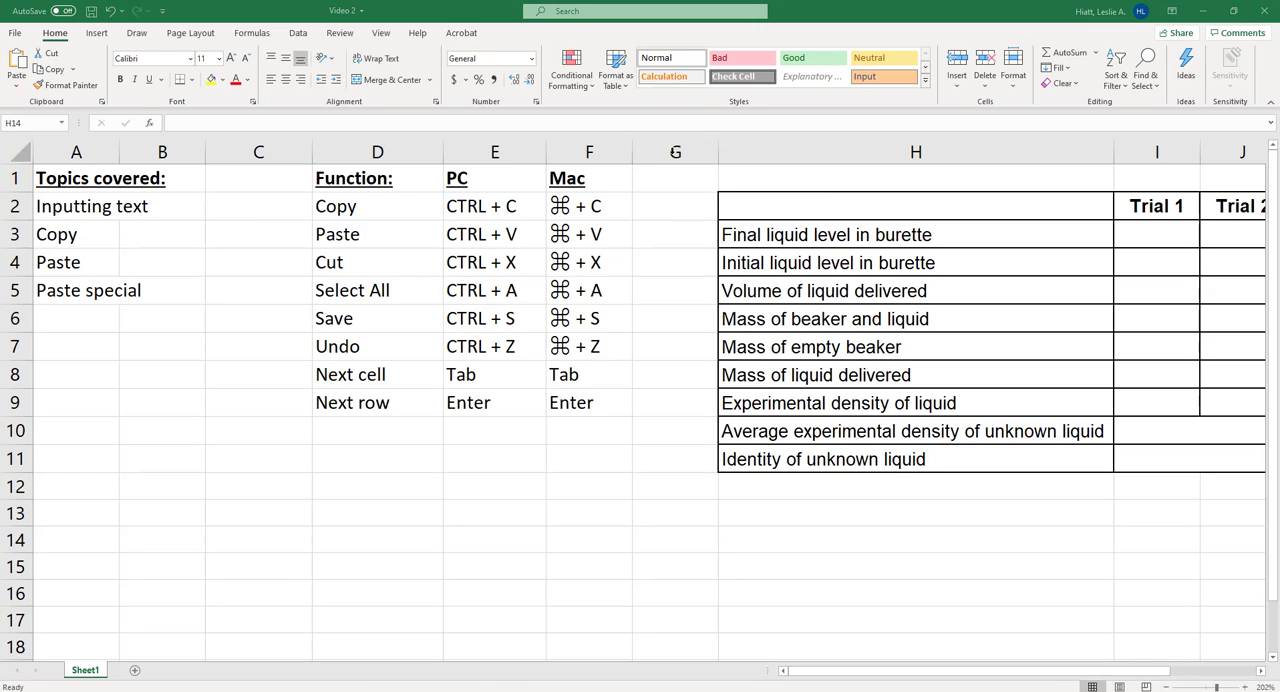
{"action": "key", "text": "alt+Tab"}
{"action": "key", "text": "alt+Tab"}
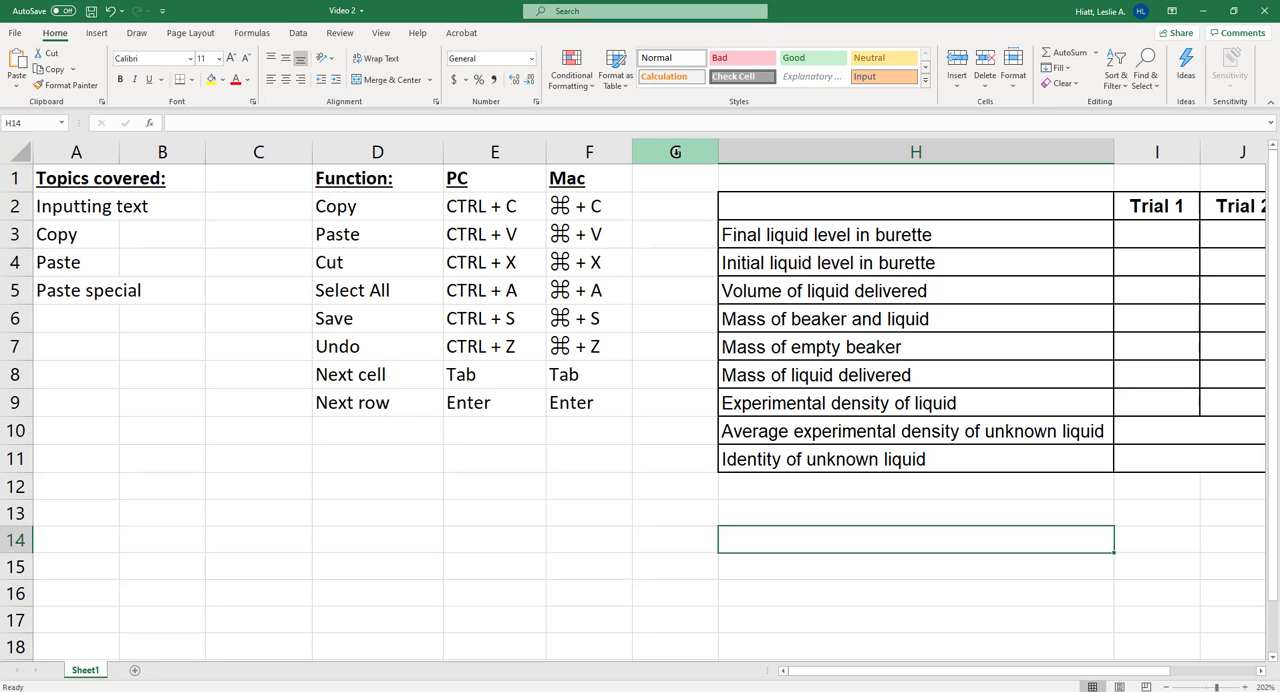
- Switch back to the Excel workbook and paste the copied water density table at B11
{"action": "key", "text": "alt+Tab"}
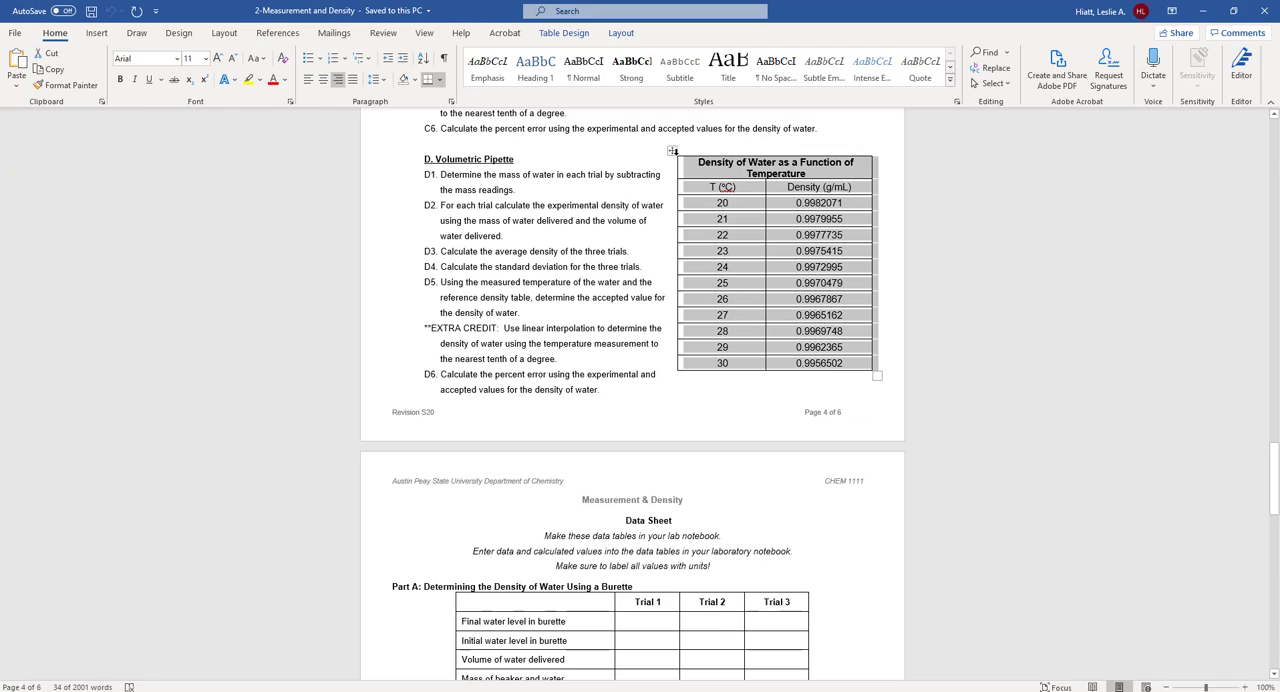
{"action": "key", "text": "alt+Tab"}
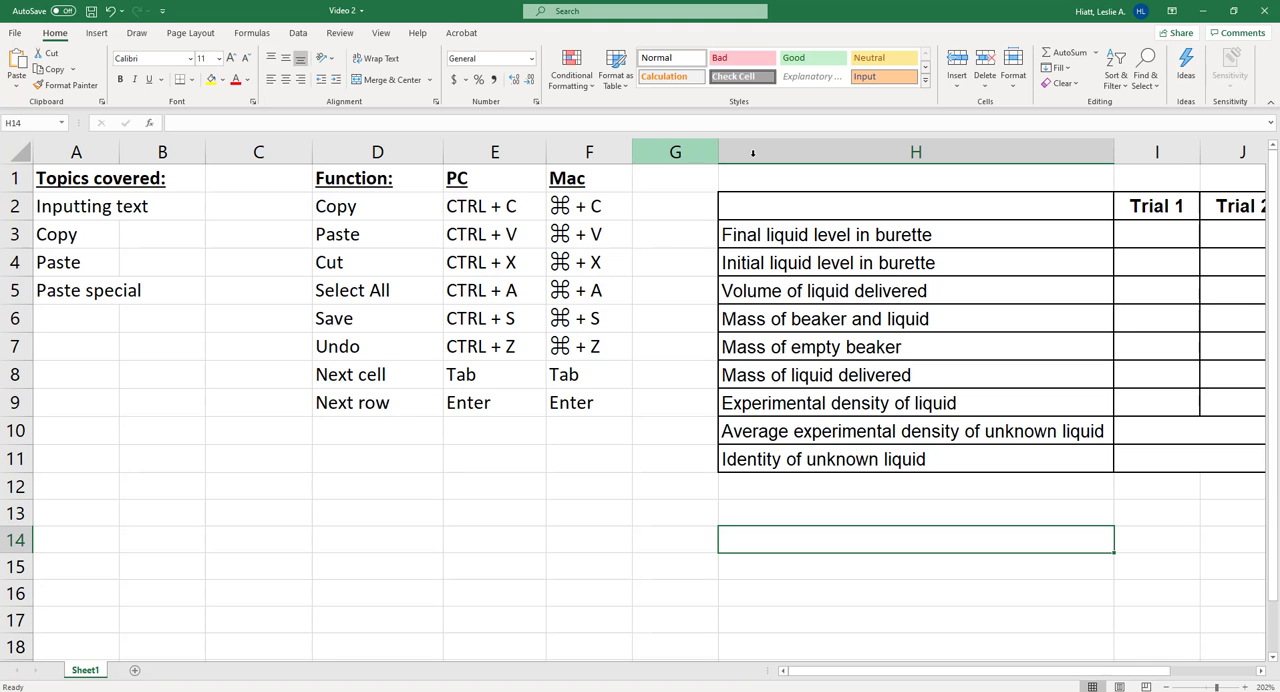
{"action": "left_click", "coordinate": [160, 459]}
{"action": "key", "text": "ctrl+v"}
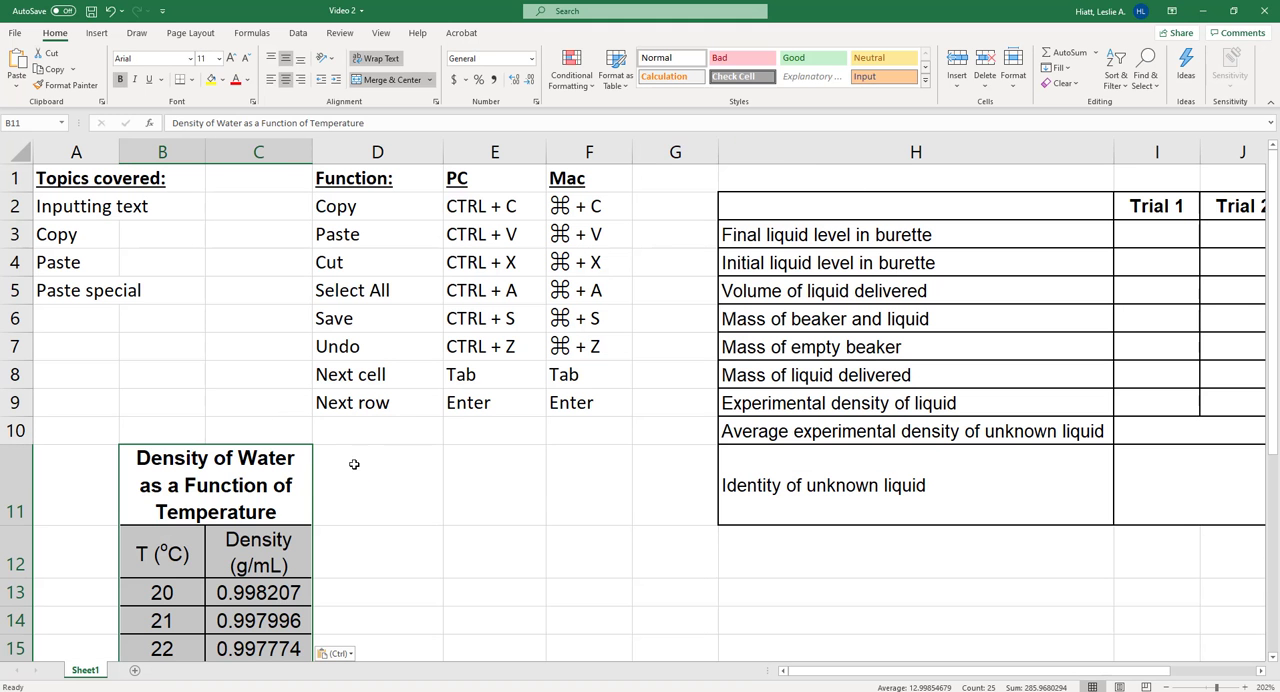
- Examine the pasted water density table from its title down to the last temperature row
{"action": "scroll", "coordinate": [345, 462], "scroll_direction": "down", "scroll_amount": 2}
{"action": "scroll", "coordinate": [284, 430], "scroll_direction": "down", "scroll_amount": 3}
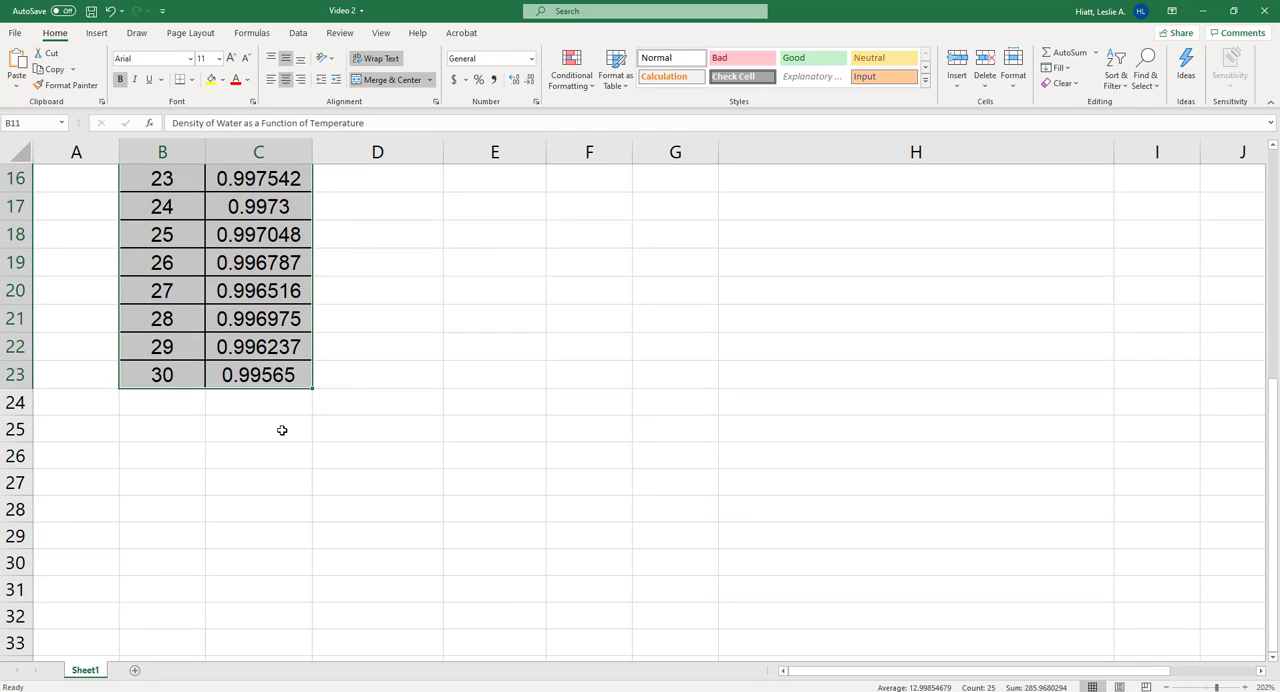
{"action": "scroll", "coordinate": [282, 430], "scroll_direction": "up", "scroll_amount": 2}
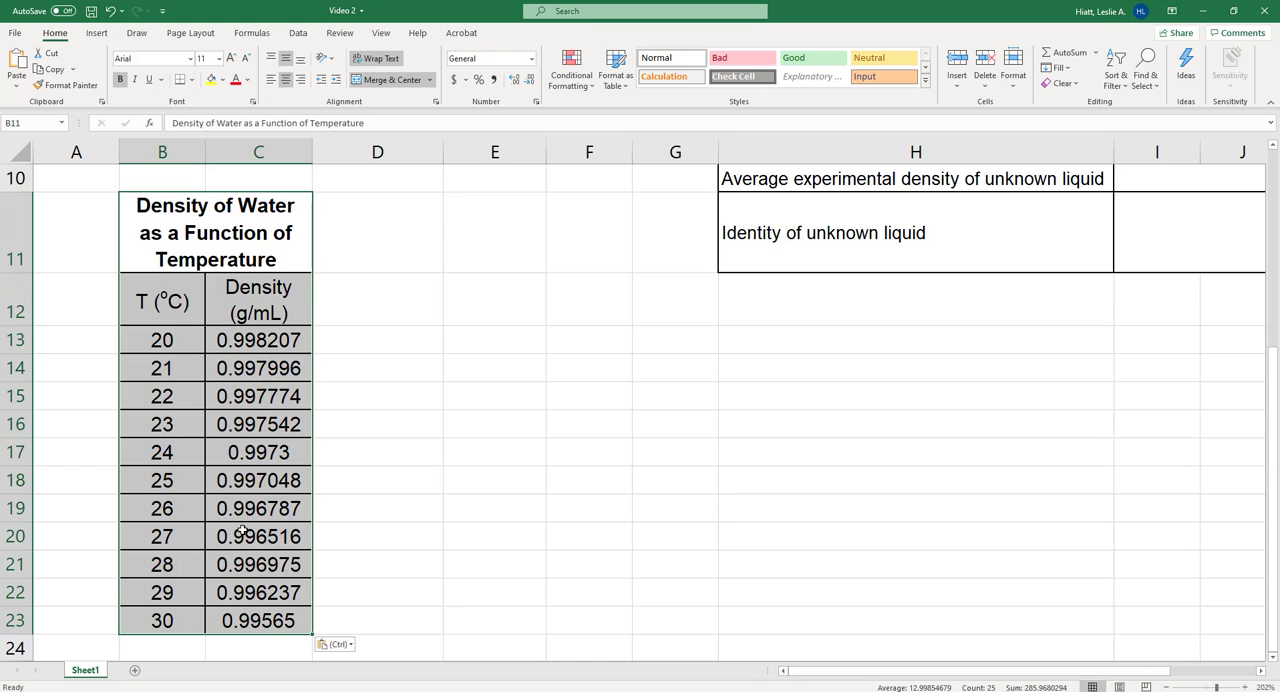
{"action": "scroll", "coordinate": [240, 528], "scroll_direction": "up", "scroll_amount": 3}
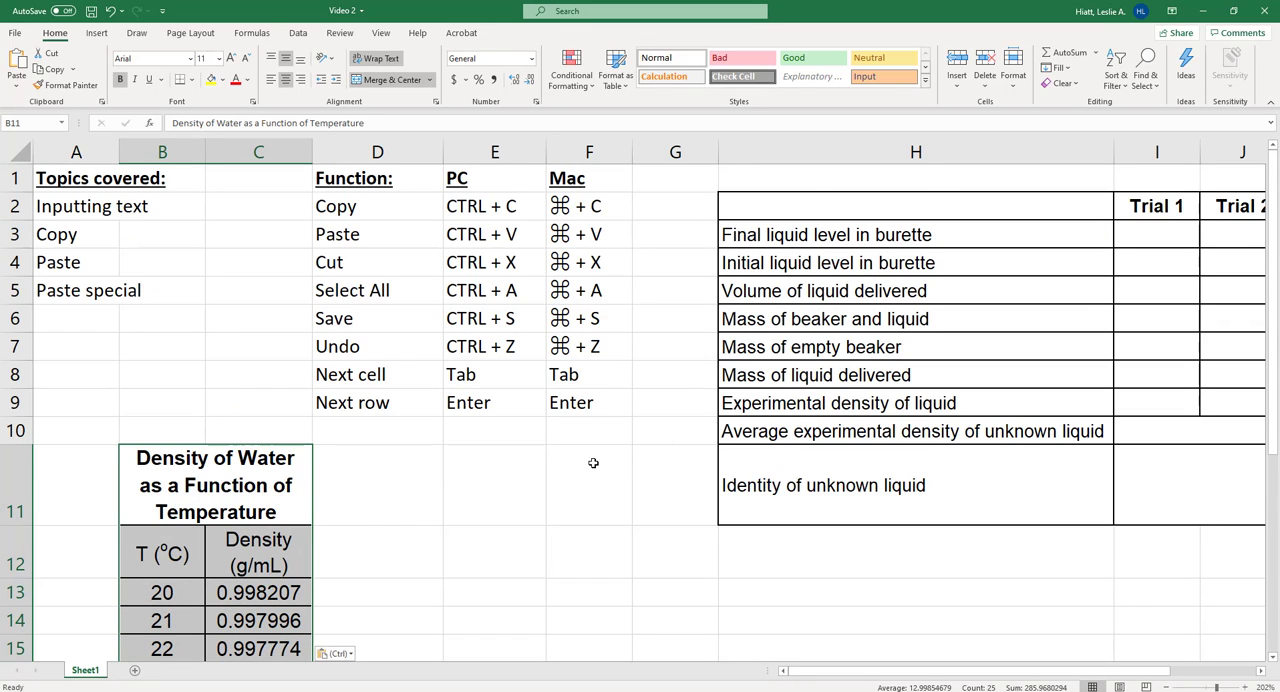
{"action": "scroll", "coordinate": [591, 459], "scroll_direction": "down", "scroll_amount": 2}
{"action": "left_click", "coordinate": [494, 446]}
{"action": "scroll", "coordinate": [391, 429], "scroll_direction": "down", "scroll_amount": 2}
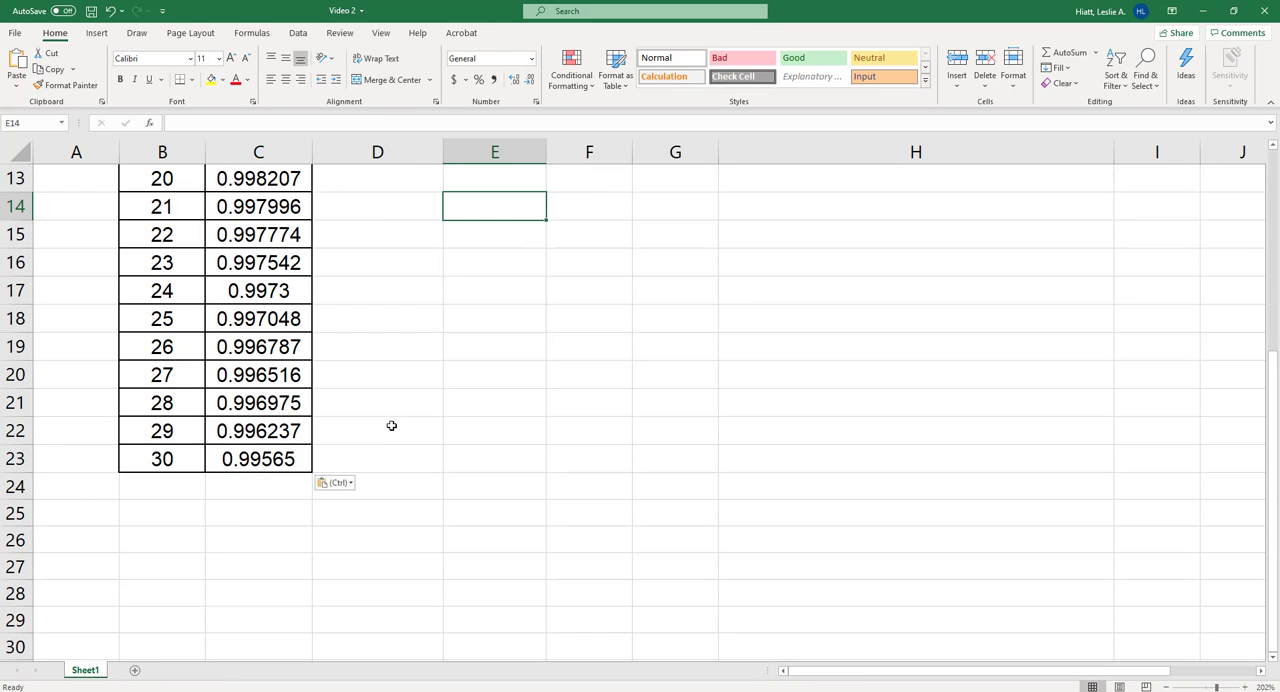
{"action": "scroll", "coordinate": [389, 426], "scroll_direction": "up", "scroll_amount": 1}
{"action": "scroll", "coordinate": [328, 355], "scroll_direction": "up", "scroll_amount": 3}
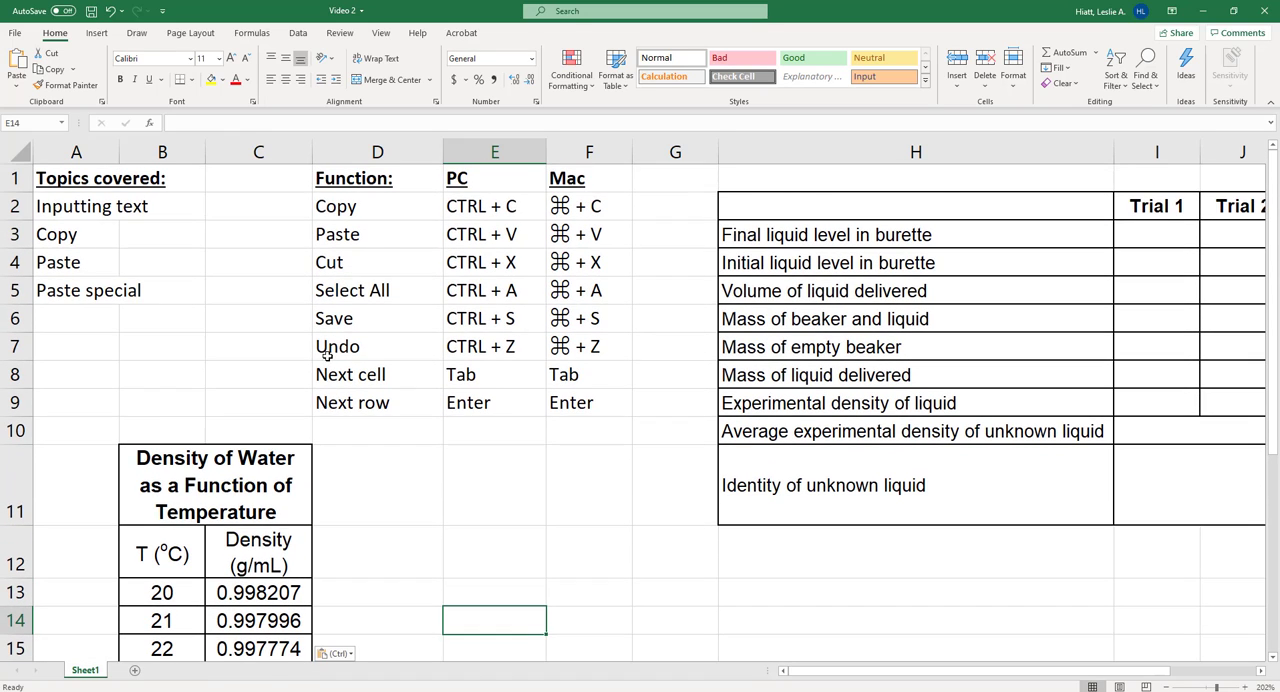
{"action": "scroll", "coordinate": [320, 365], "scroll_direction": "down", "scroll_amount": 3}
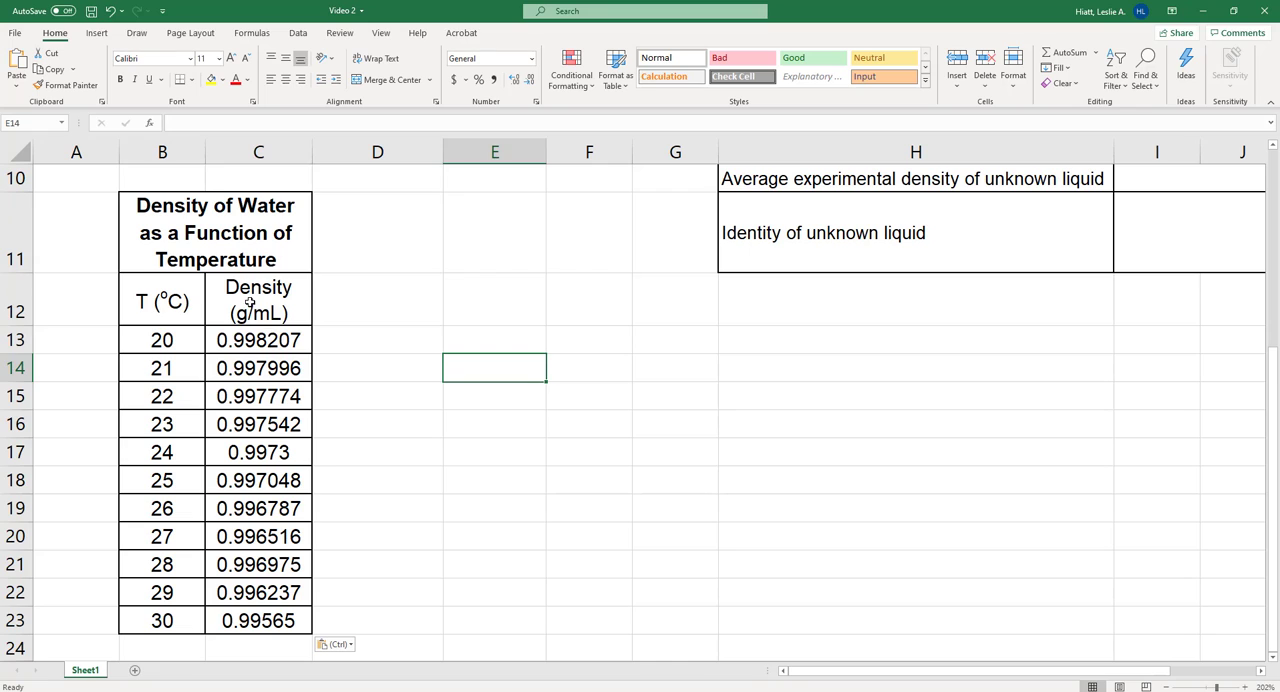
- Copy the density column of the water table from its header down to the last value, C12:C23
{"action": "left_click_drag", "start_coordinate": [250, 303], "coordinate": [258, 622]}
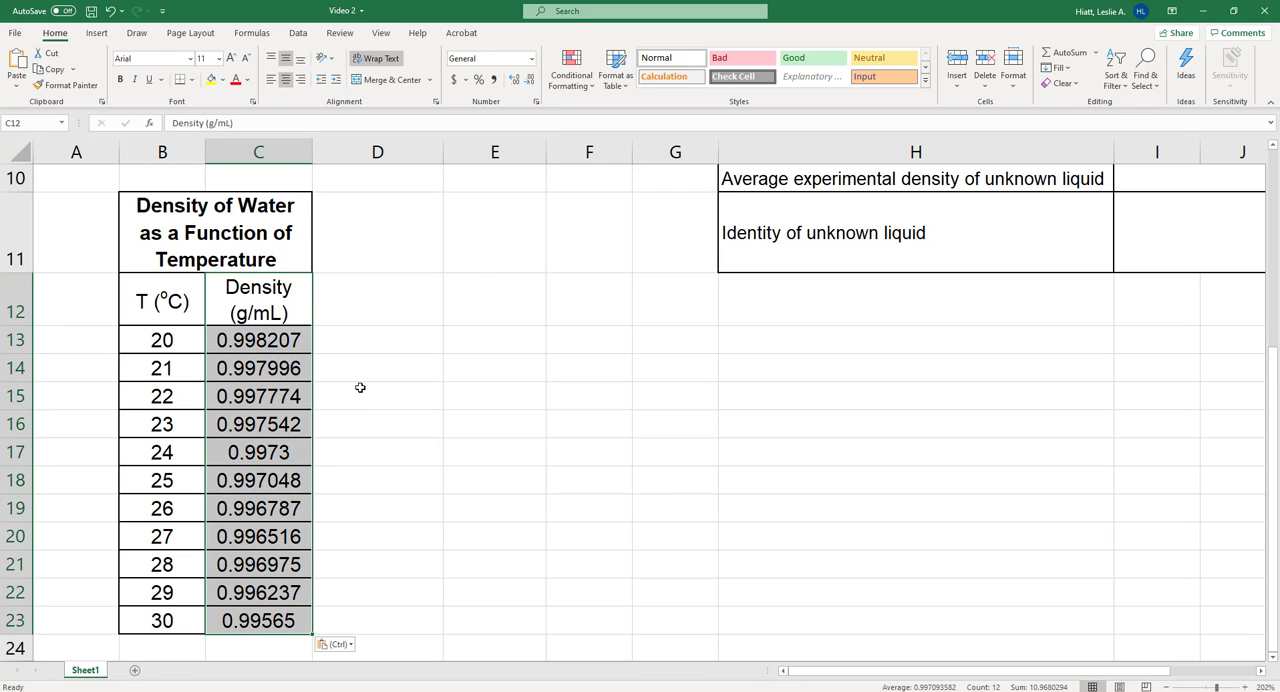
{"action": "left_click_drag", "start_coordinate": [377, 334], "coordinate": [608, 337]}
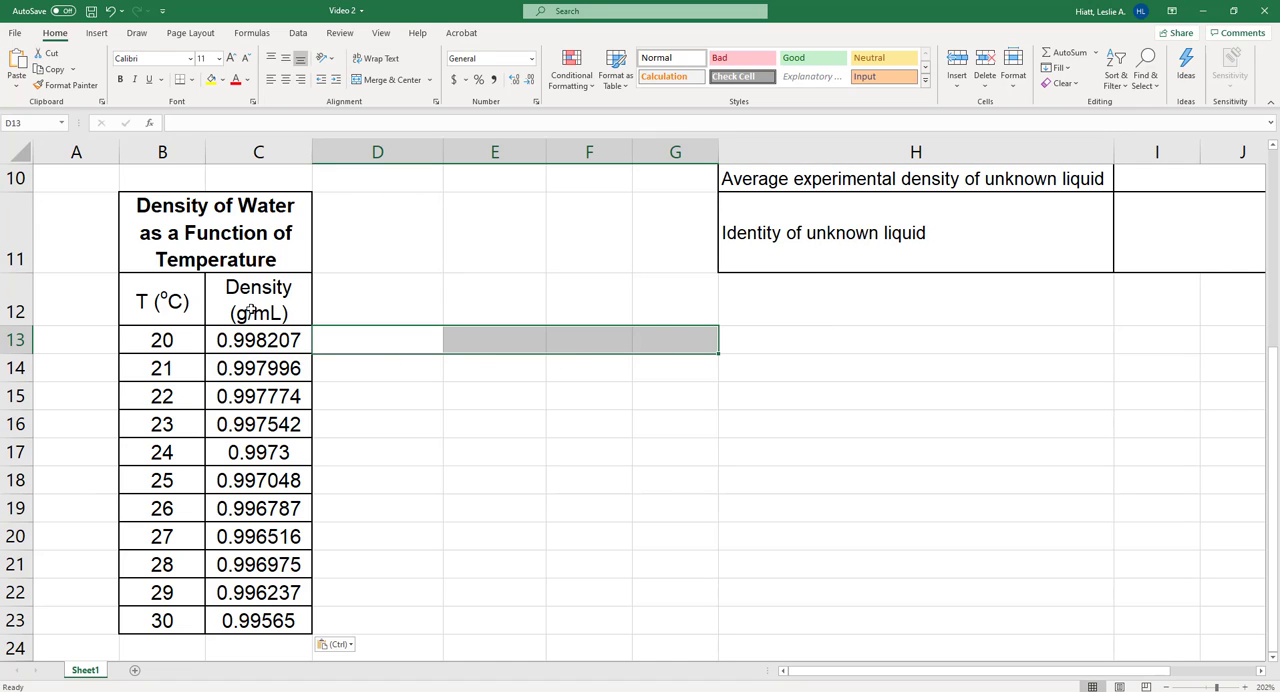
{"action": "left_click_drag", "start_coordinate": [250, 310], "coordinate": [248, 620]}
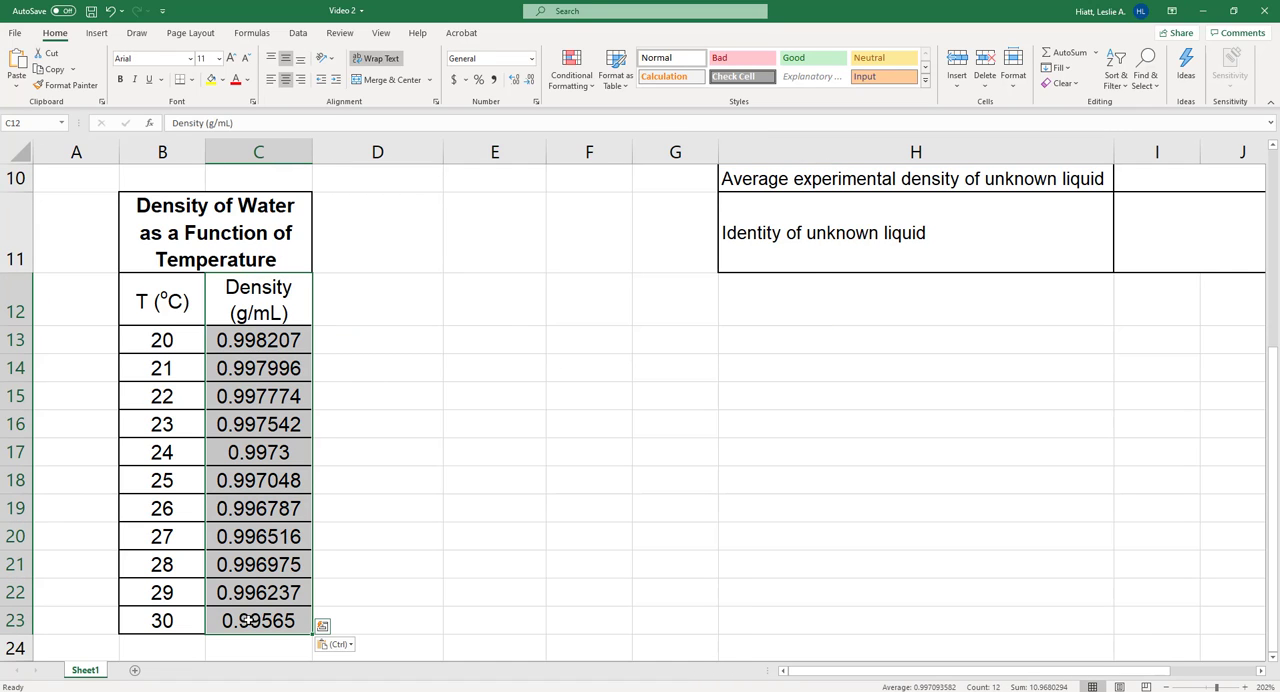
{"action": "key", "text": "ctrl+c"}
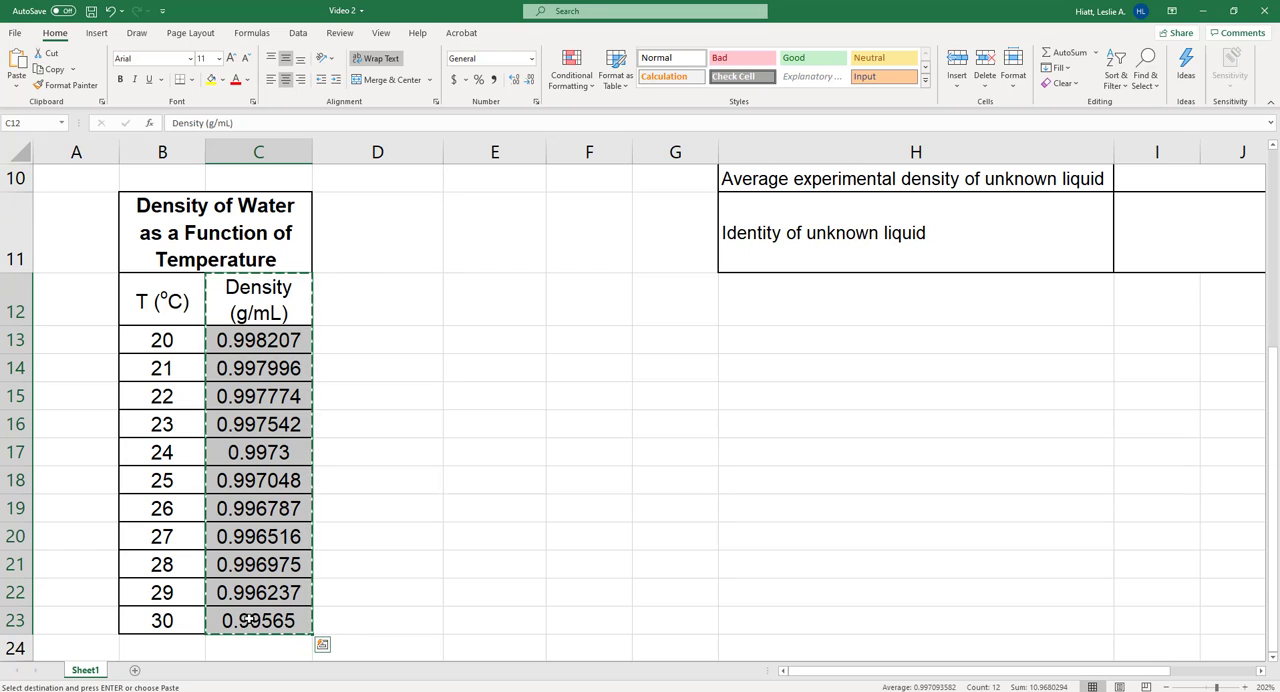
- Paste the copied density column transposed into a row starting at D12
{"action": "left_click", "coordinate": [19, 87]}
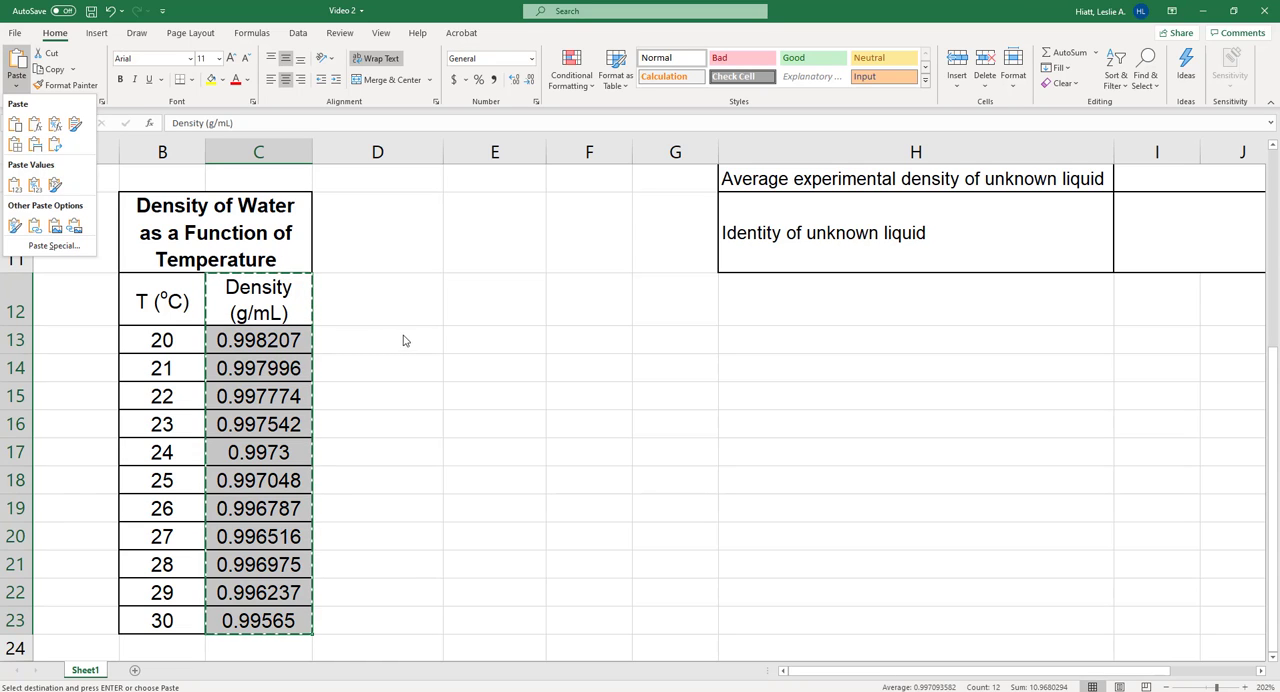
{"action": "left_click", "coordinate": [386, 294]}
{"action": "left_click", "coordinate": [341, 274]}
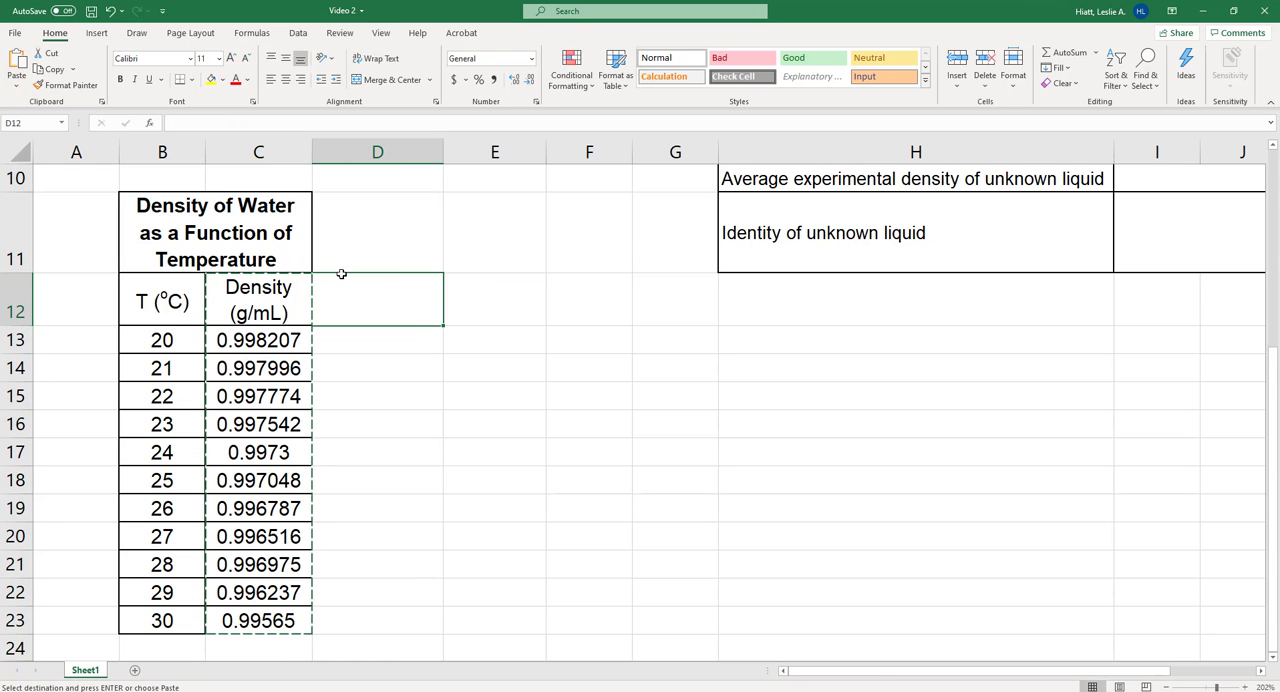
{"action": "left_click", "coordinate": [14, 86]}
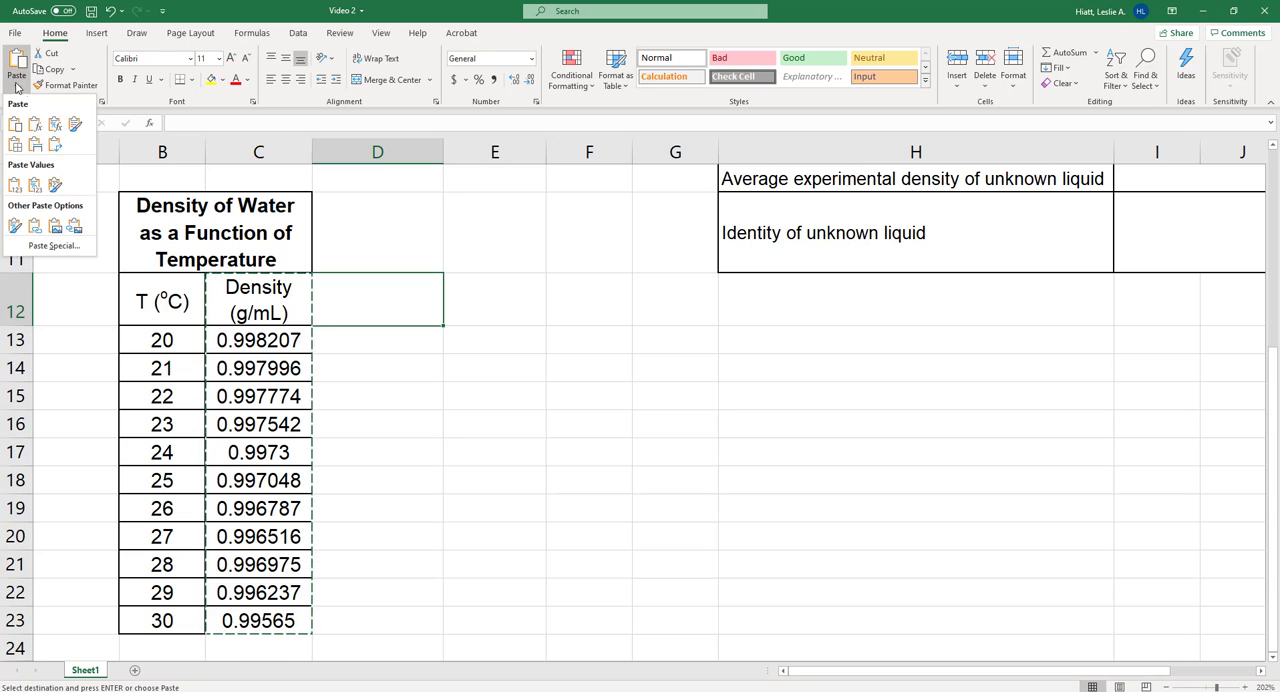
{"action": "left_click", "coordinate": [58, 146]}
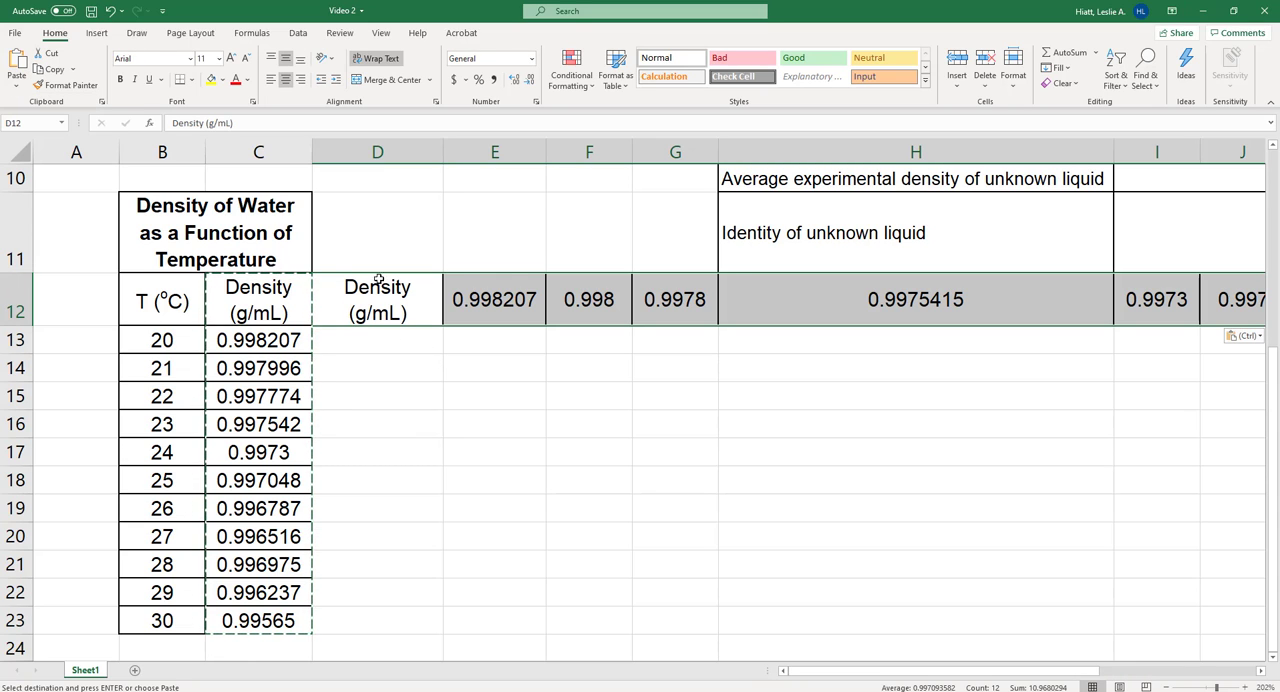
{"action": "left_click", "coordinate": [16, 86]}
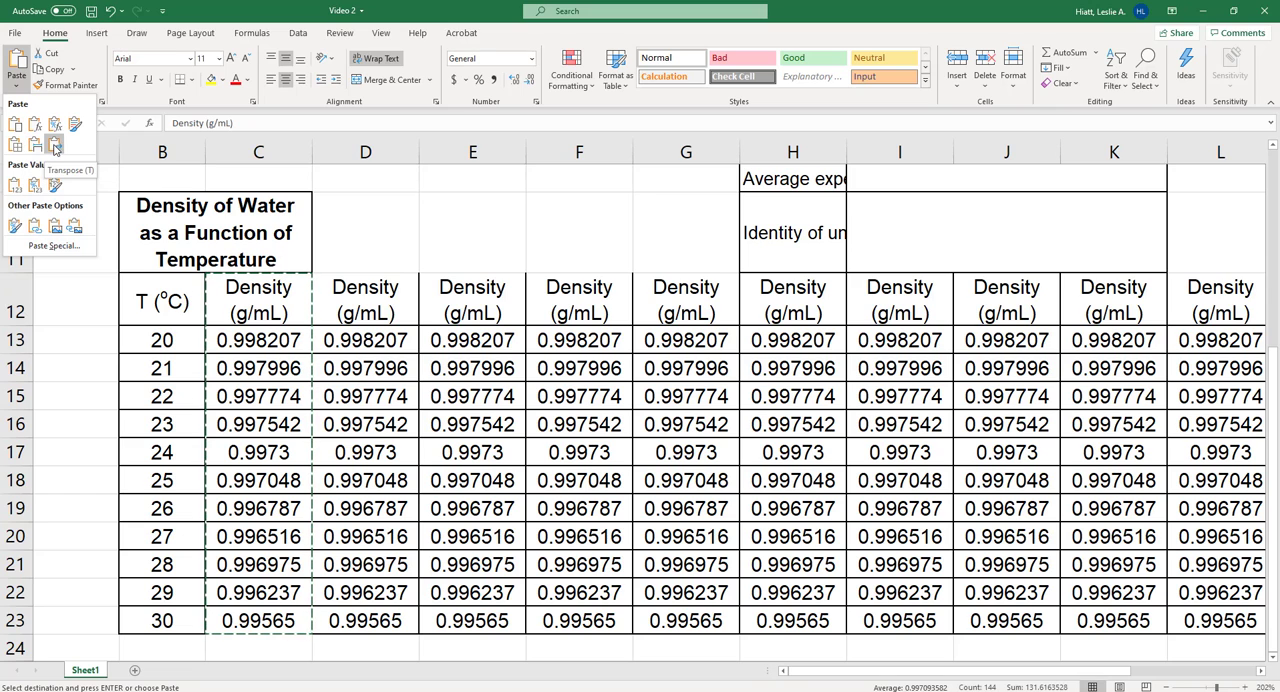
{"action": "left_click", "coordinate": [370, 206]}
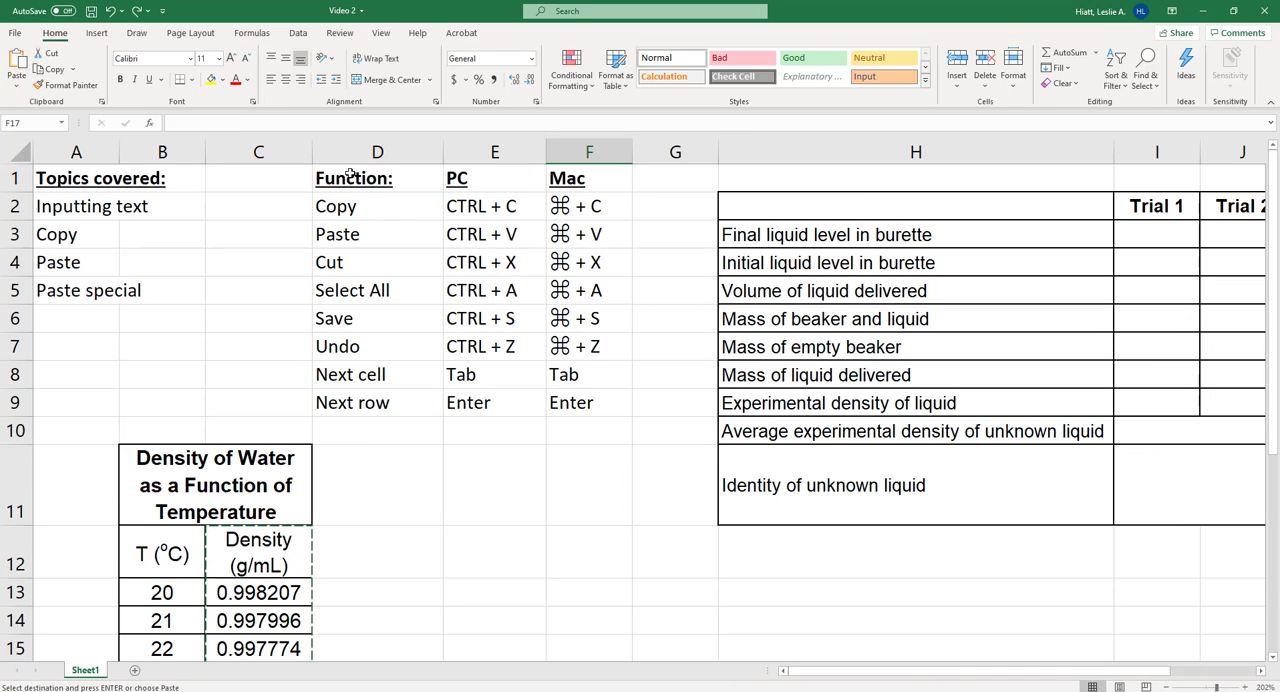
- Examine the shortcut list in D1:F9 and the PC and Mac shortcuts in its Select All row
{"action": "left_click_drag", "start_coordinate": [352, 172], "coordinate": [590, 406]}
{"action": "left_click", "coordinate": [605, 490]}
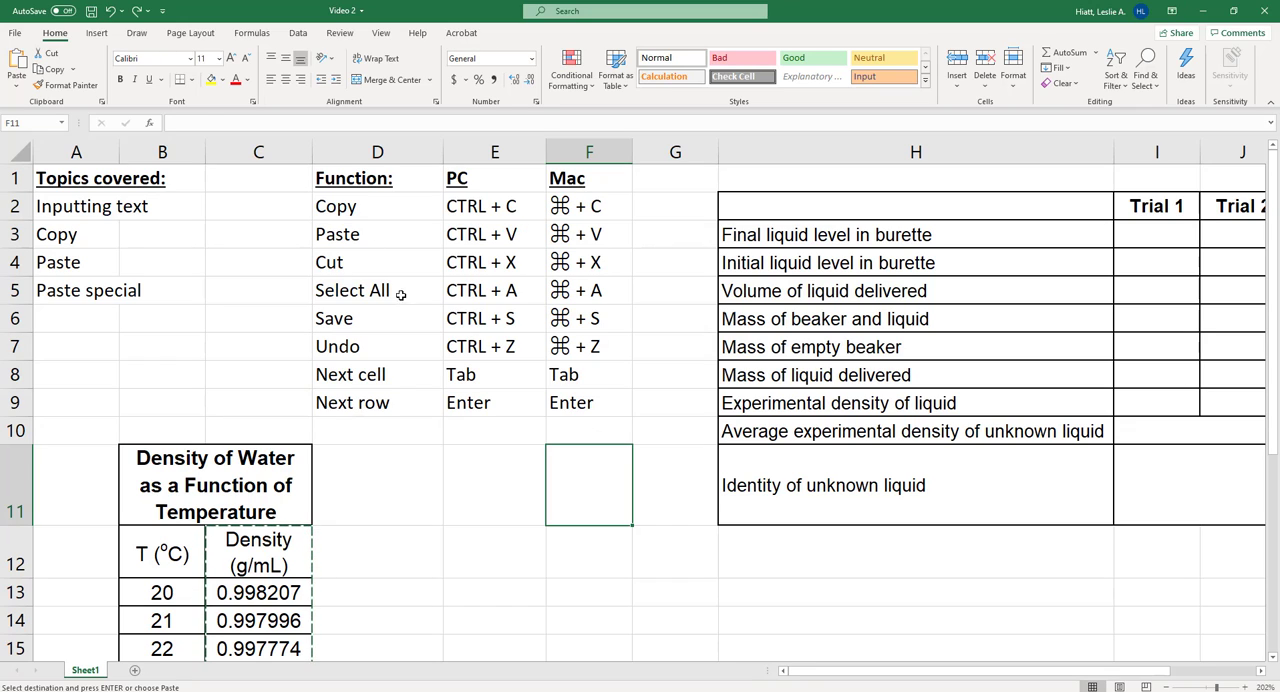
{"action": "left_click", "coordinate": [371, 291]}
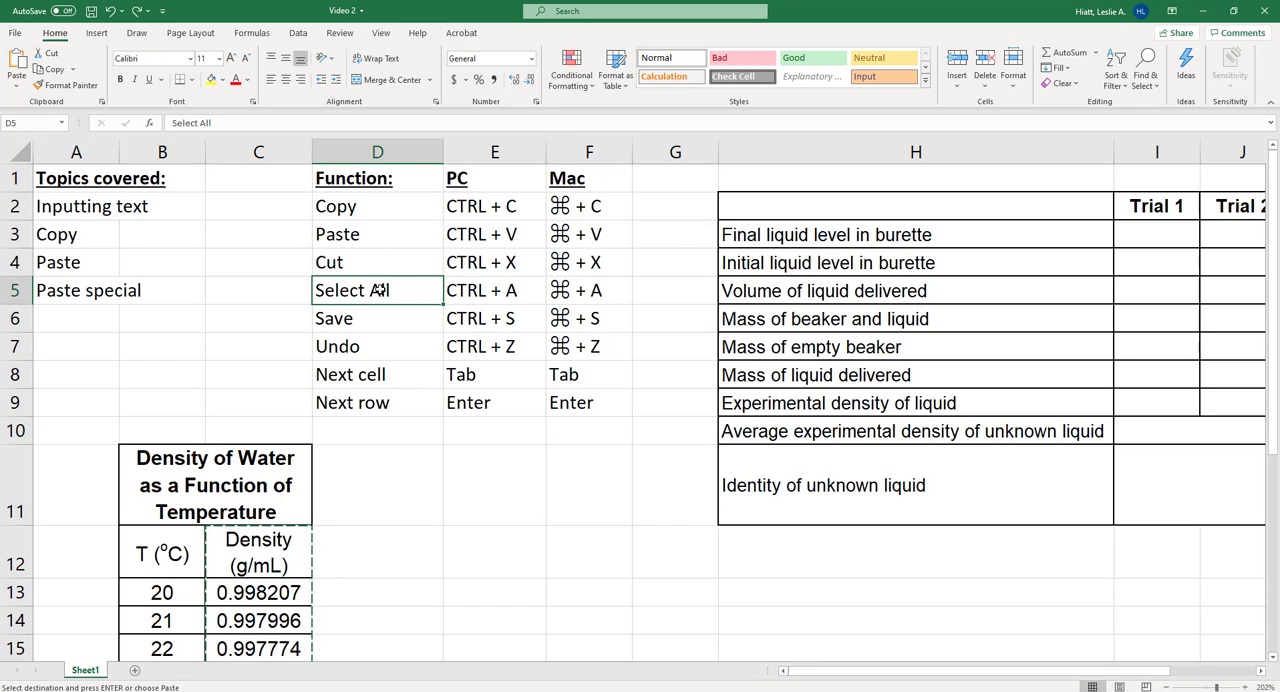
{"action": "left_click_drag", "start_coordinate": [380, 290], "coordinate": [577, 290]}
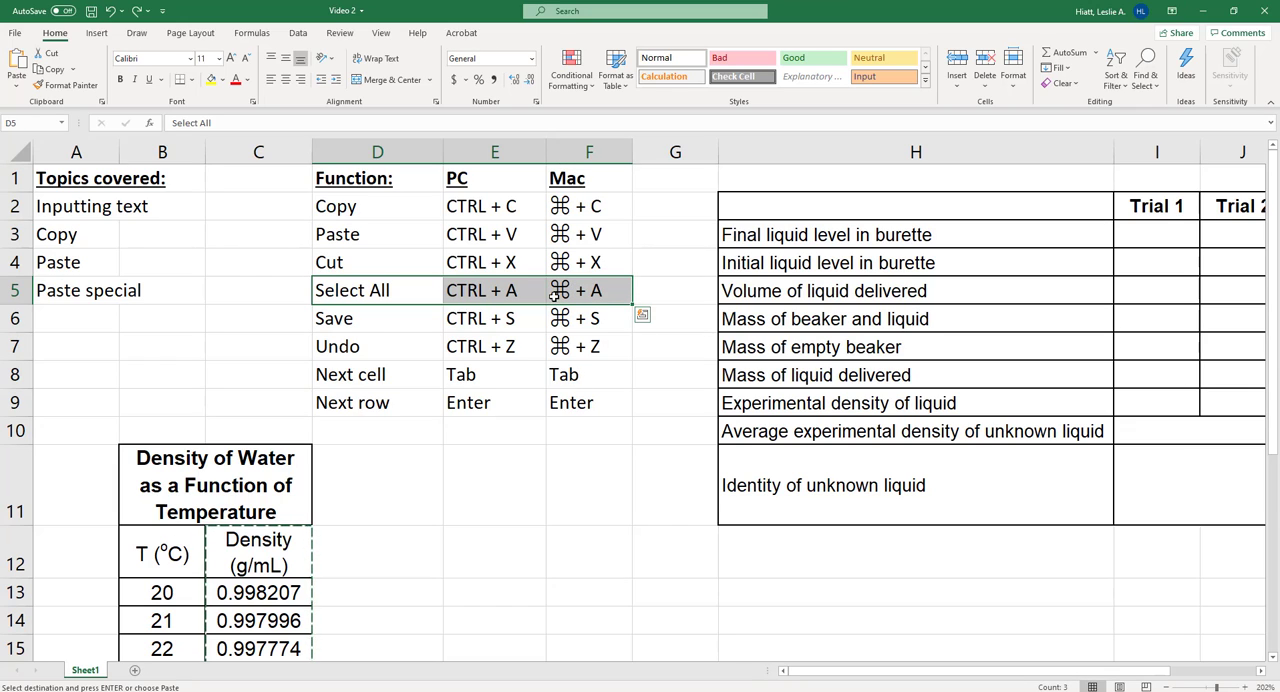
- Select the whole shortcut table around the active cell and expand the selection to the entire worksheet, repeating from cells D3 and E5
{"action": "key", "text": "ctrl+a"}
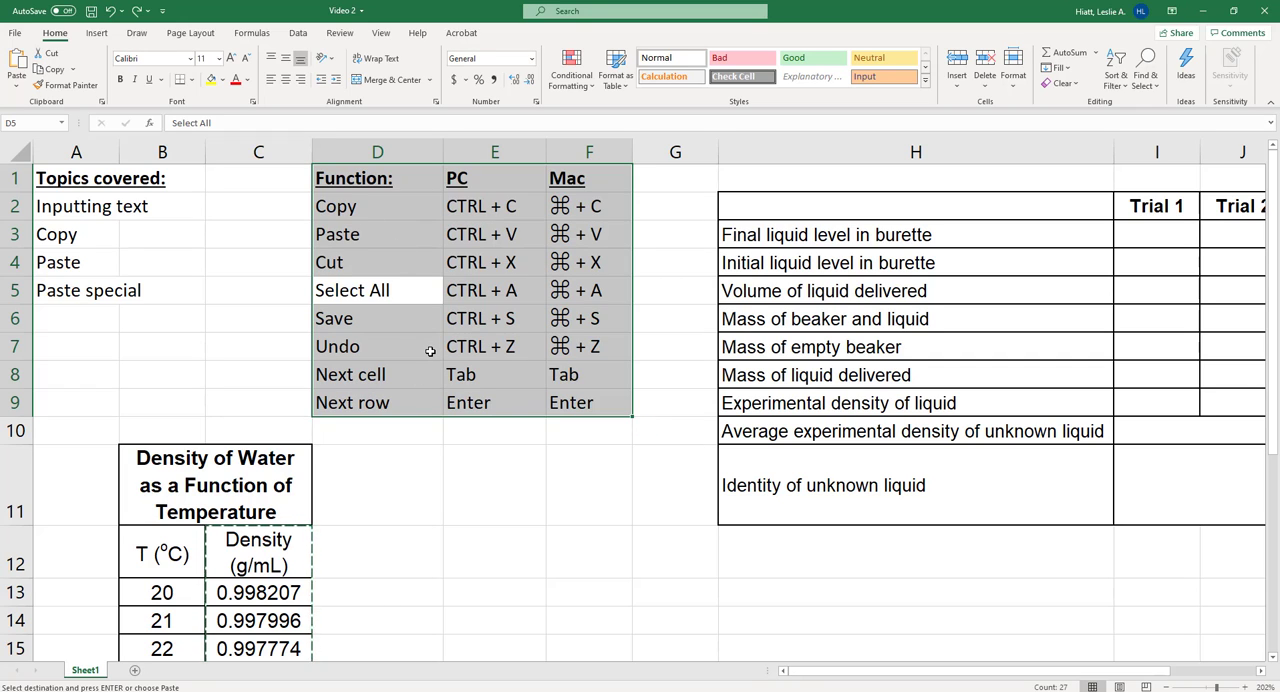
{"action": "key", "text": "ctrl+a"}
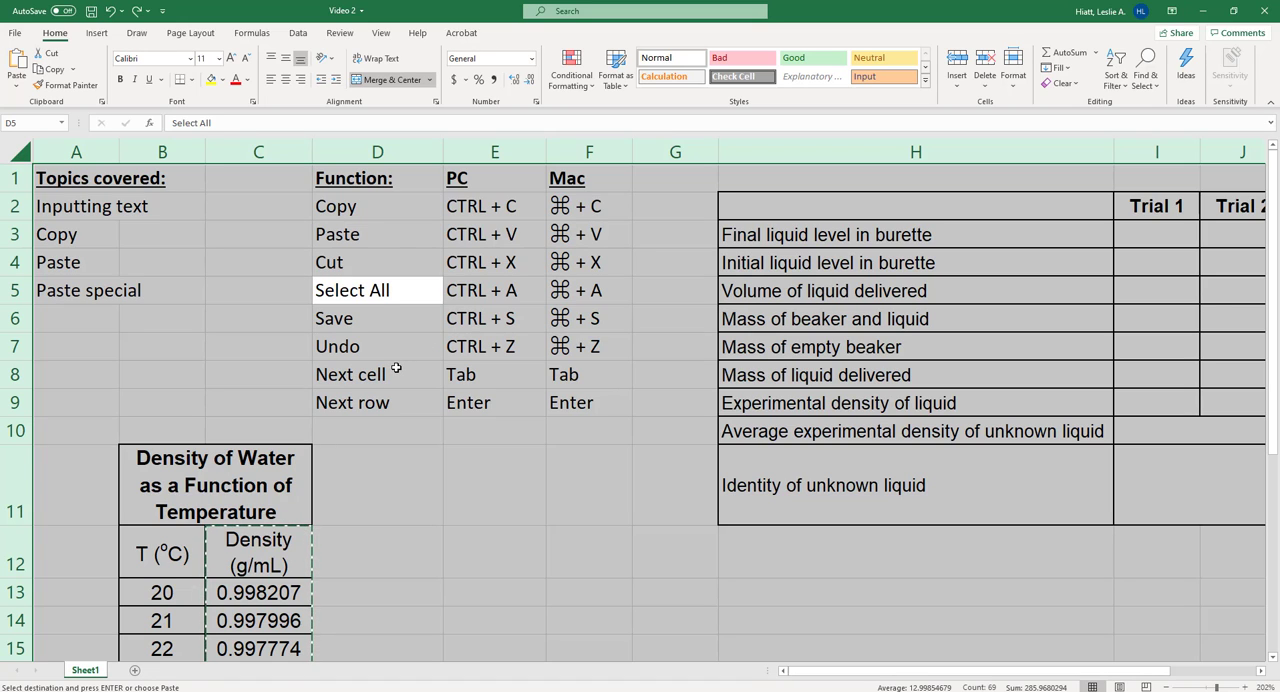
{"action": "left_click", "coordinate": [398, 234]}
{"action": "key", "text": "ctrl+a"}
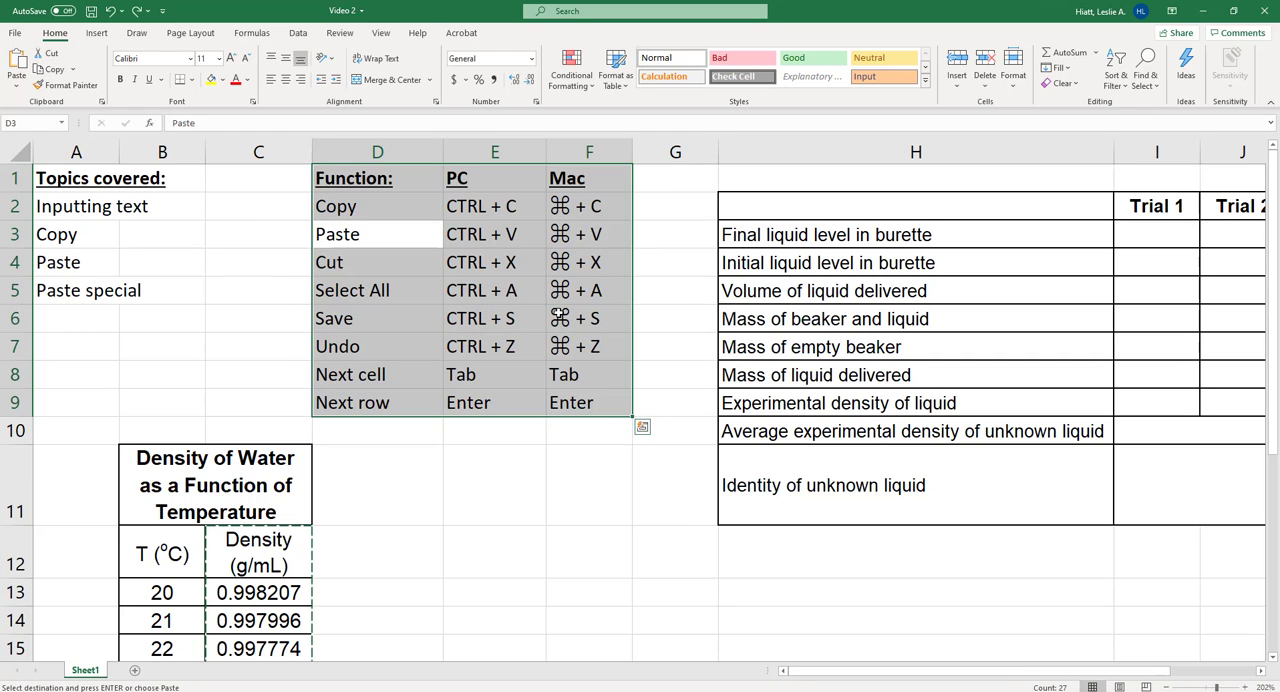
{"action": "left_click", "coordinate": [470, 280]}
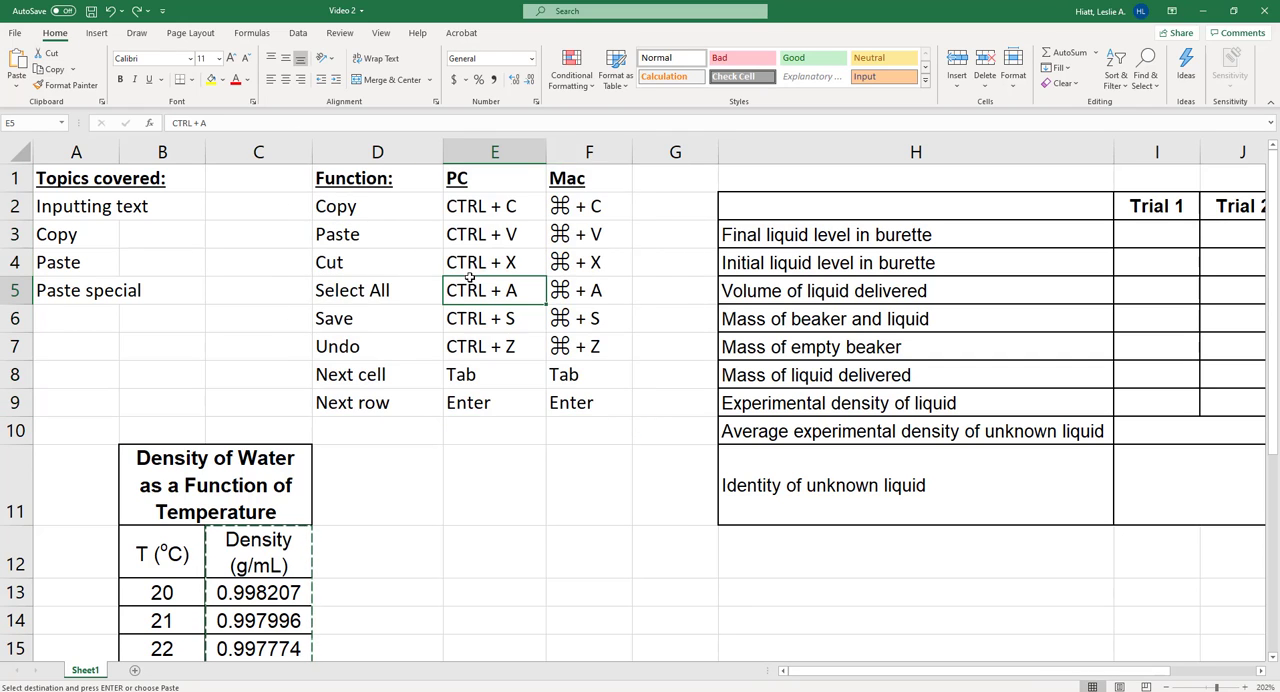
{"action": "key", "text": "ctrl+a"}
- Select the whole trial data table from H2, expand the selection to the entire worksheet, and return to the single cell D12
{"action": "key", "text": "ctrl+a"}
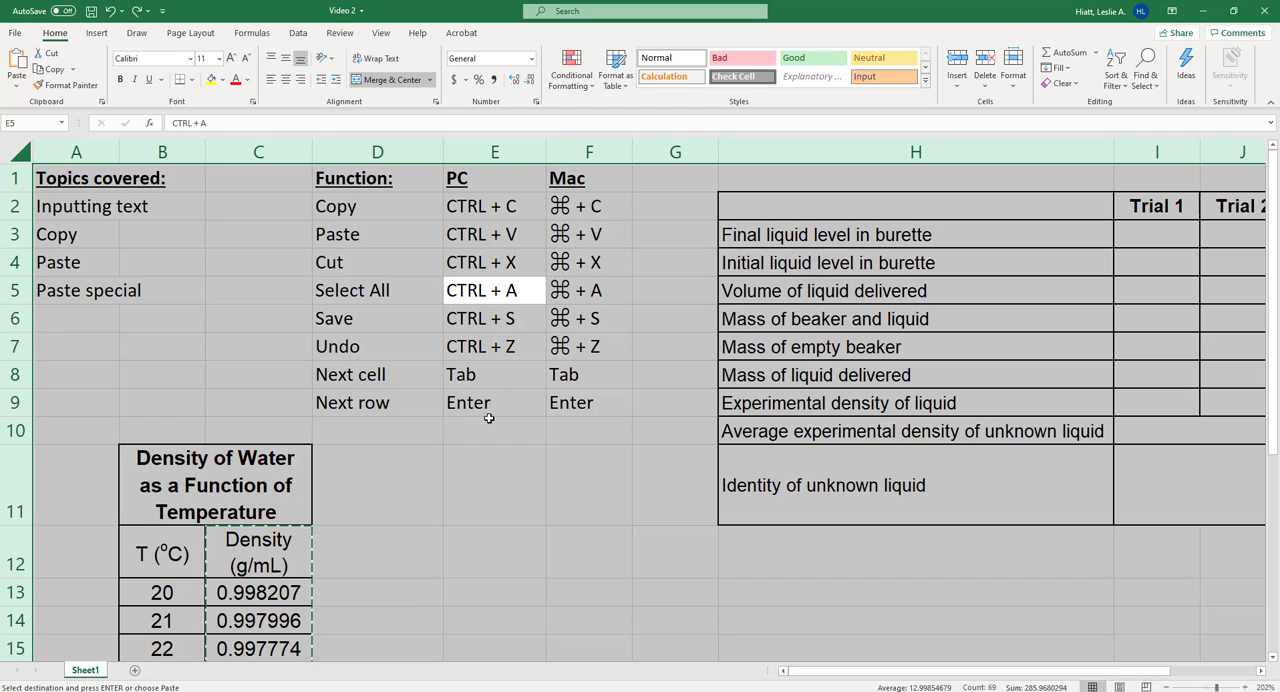
{"action": "left_click", "coordinate": [490, 484]}
{"action": "left_click", "coordinate": [766, 214]}
{"action": "key", "text": "ctrl+a"}
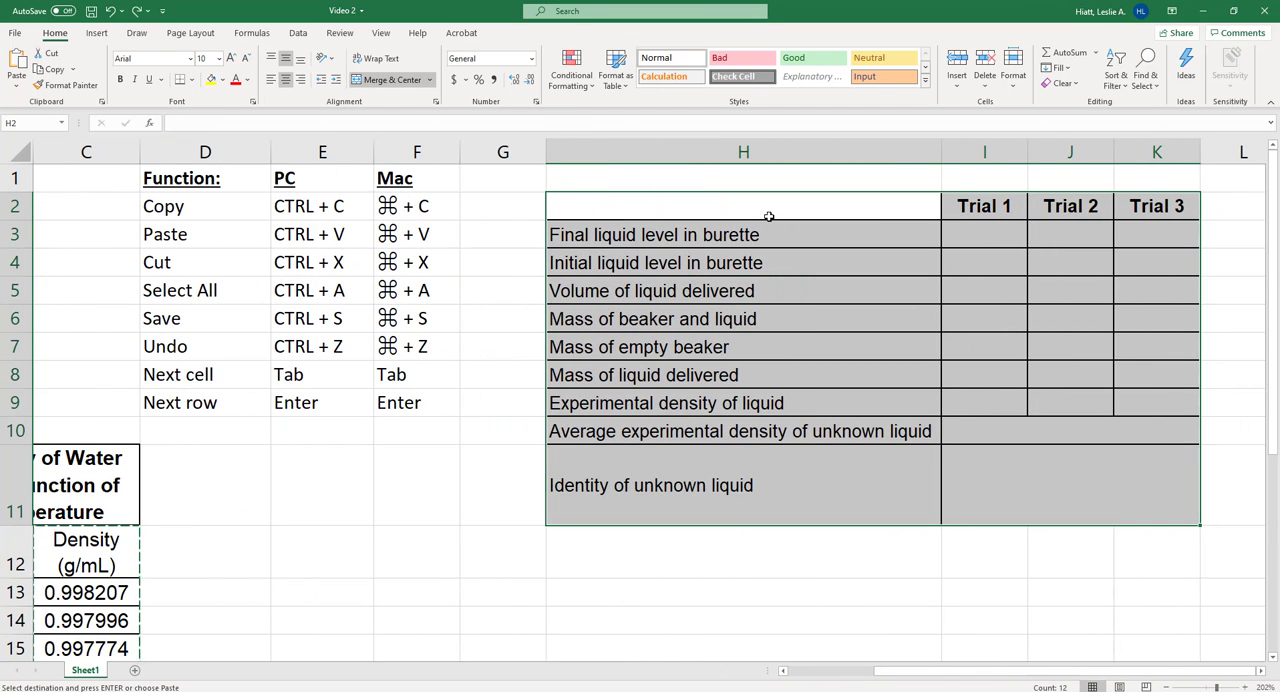
{"action": "key", "text": "ctrl+a"}
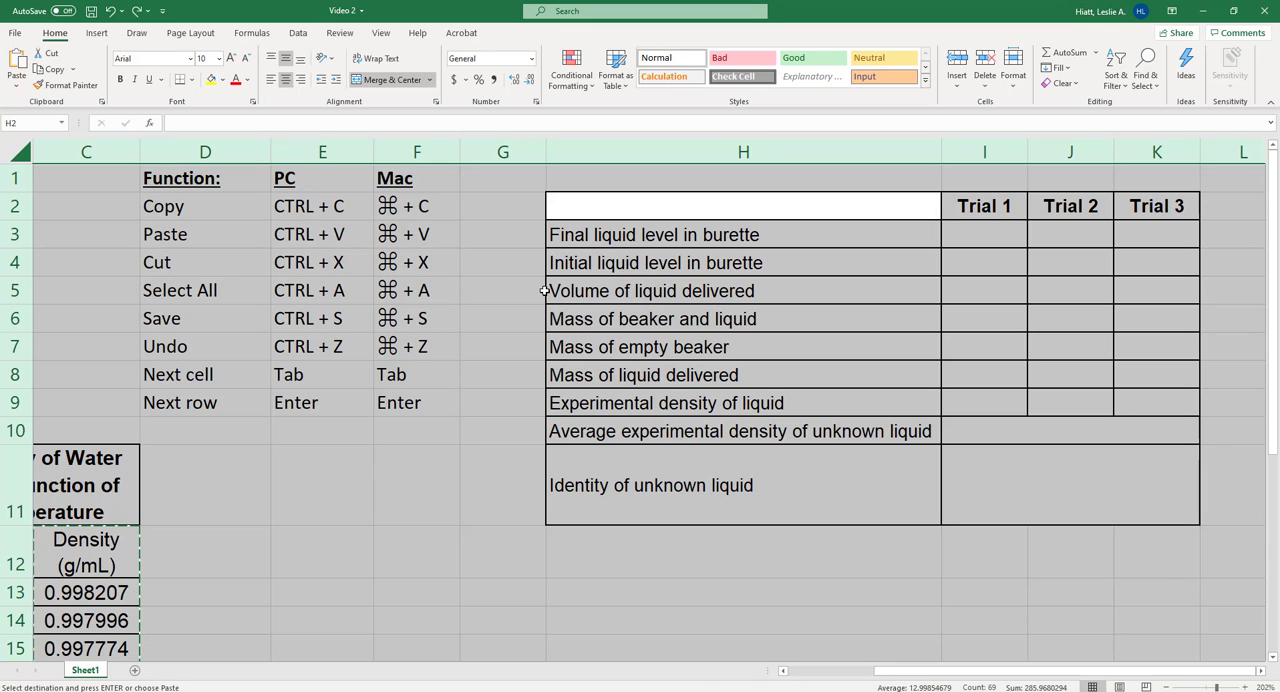
{"action": "scroll", "coordinate": [400, 520], "scroll_direction": "left", "scroll_amount": 2}
{"action": "left_click", "coordinate": [429, 534]}
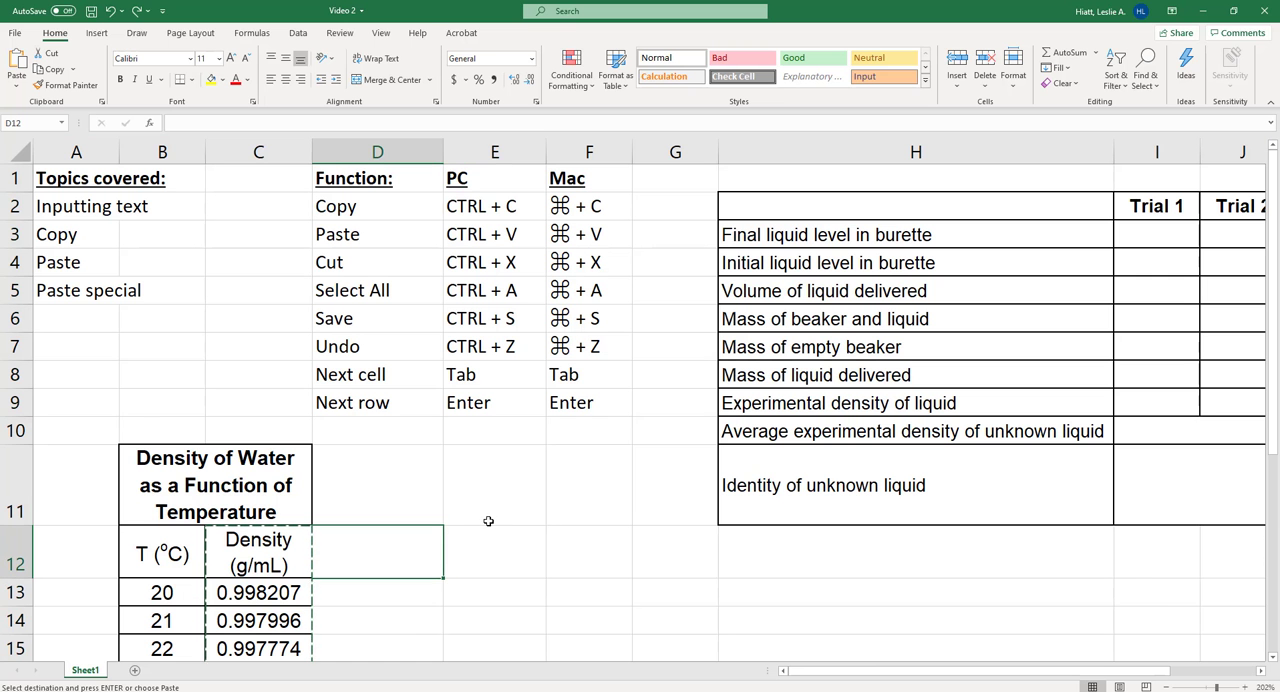